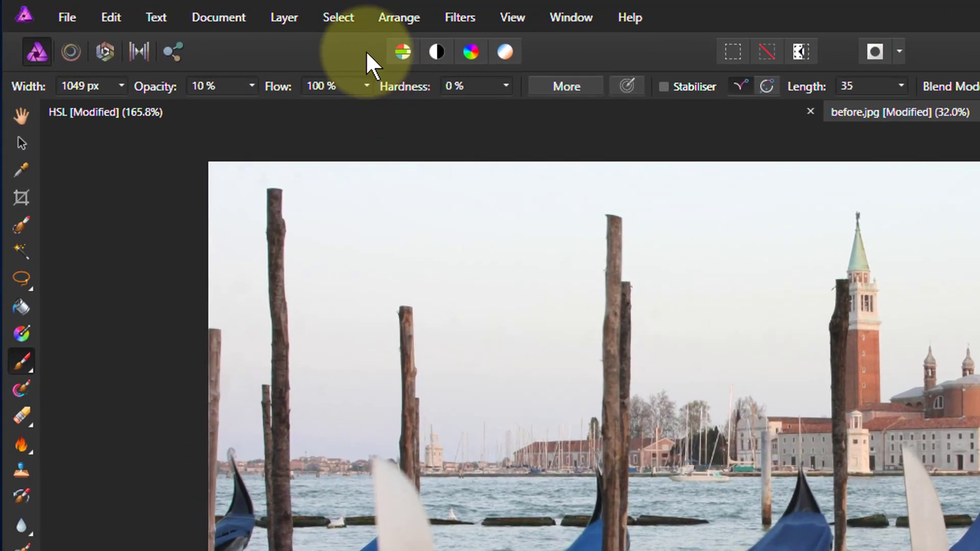
Step: Show the Select menu's Tonal Range options: Select Midtones, Select Shadows and Select Highlights
left_click(334, 19)
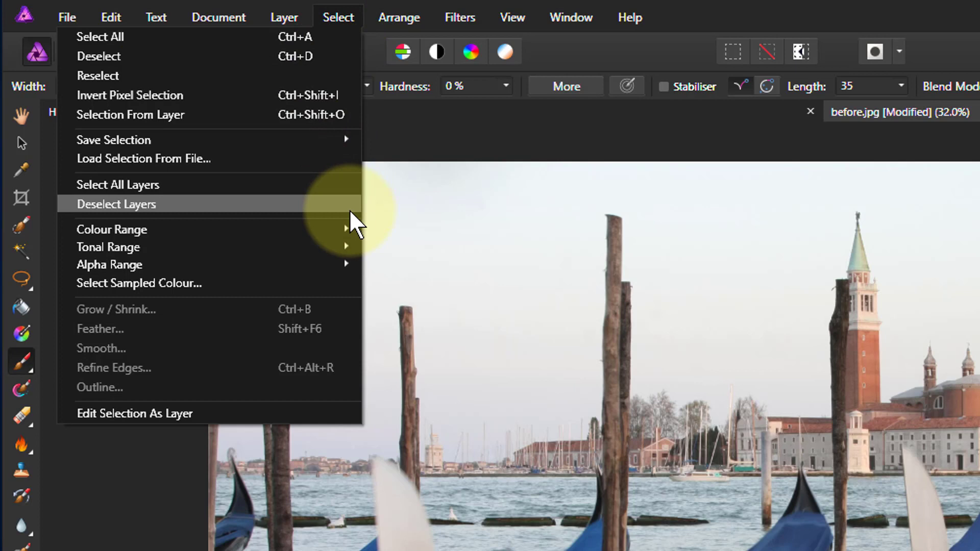
mouse_move(348, 255)
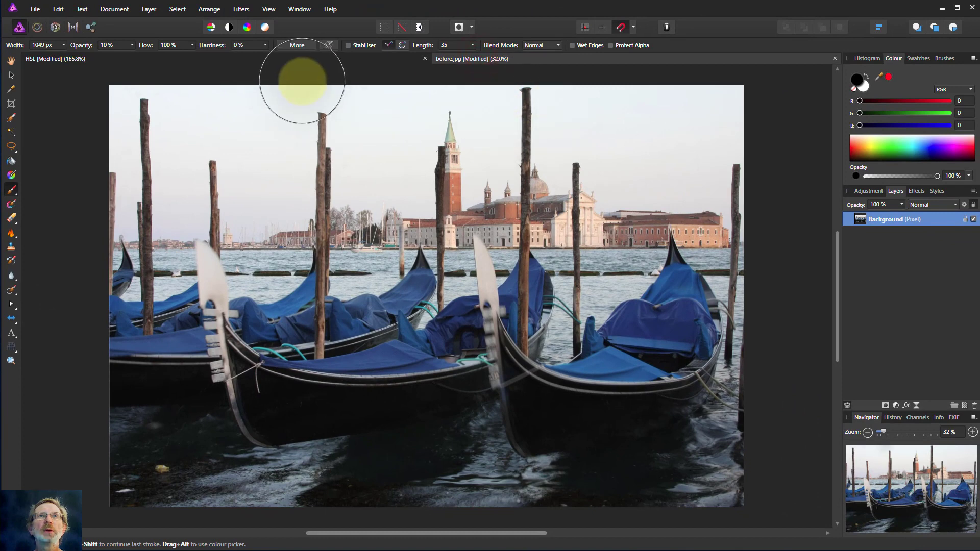
Step: Switch from before.jpg to the HSL colour chart document
left_click(300, 58)
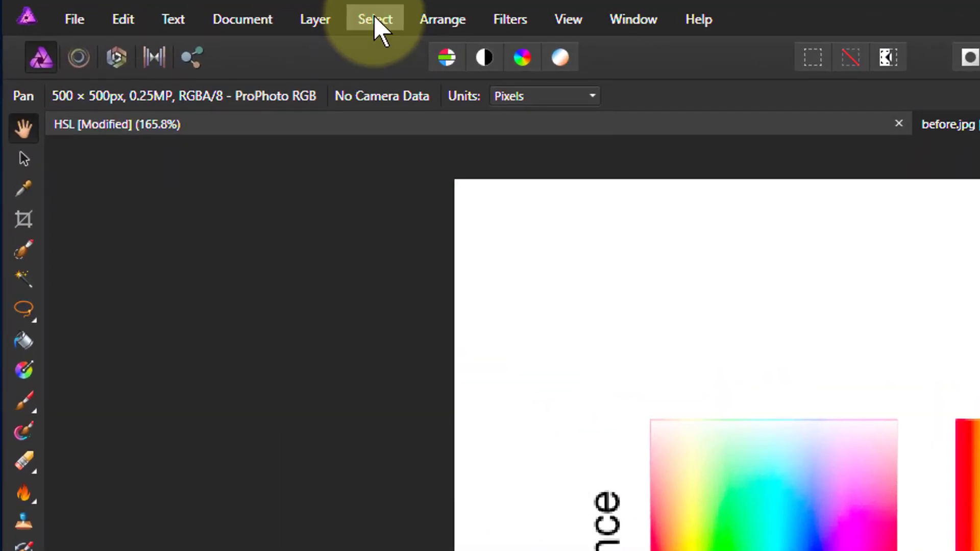
Step: Copy the HSL chart's highlight tones onto a new pixel layer and hide the original layer
left_click(373, 16)
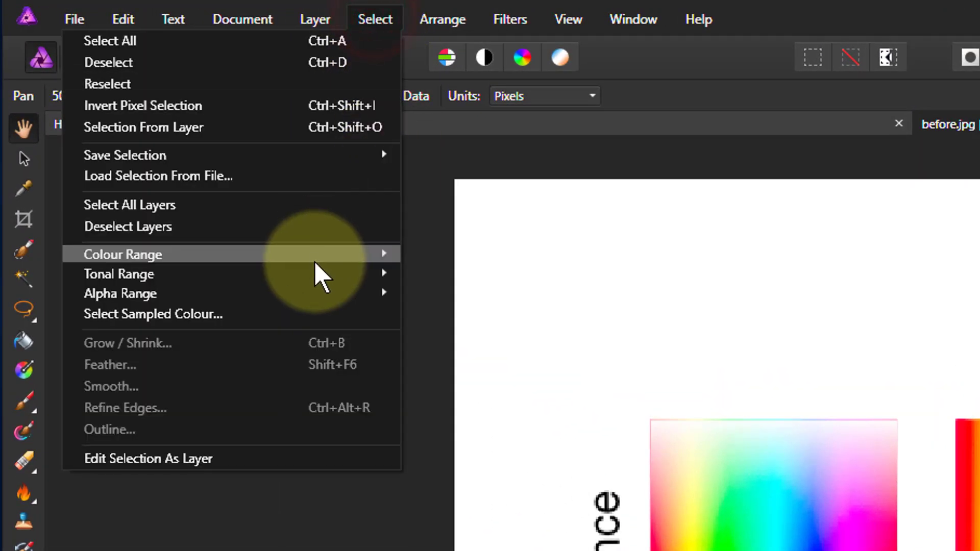
mouse_move(325, 268)
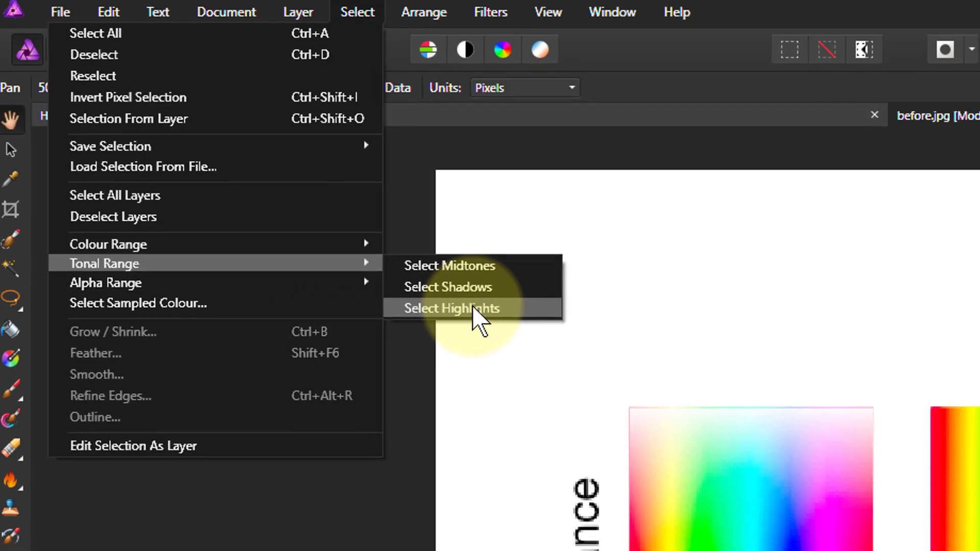
left_click(473, 308)
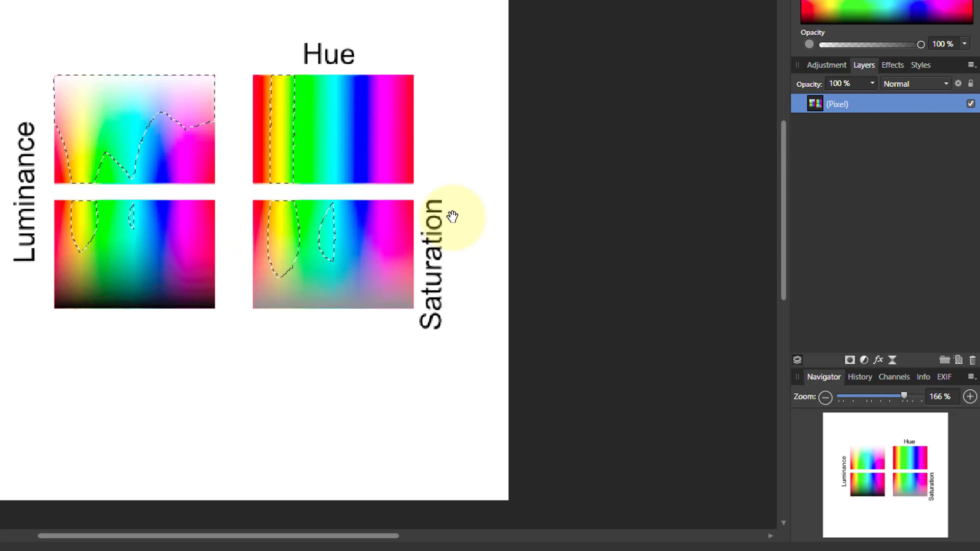
key("ctrl+shift+n")
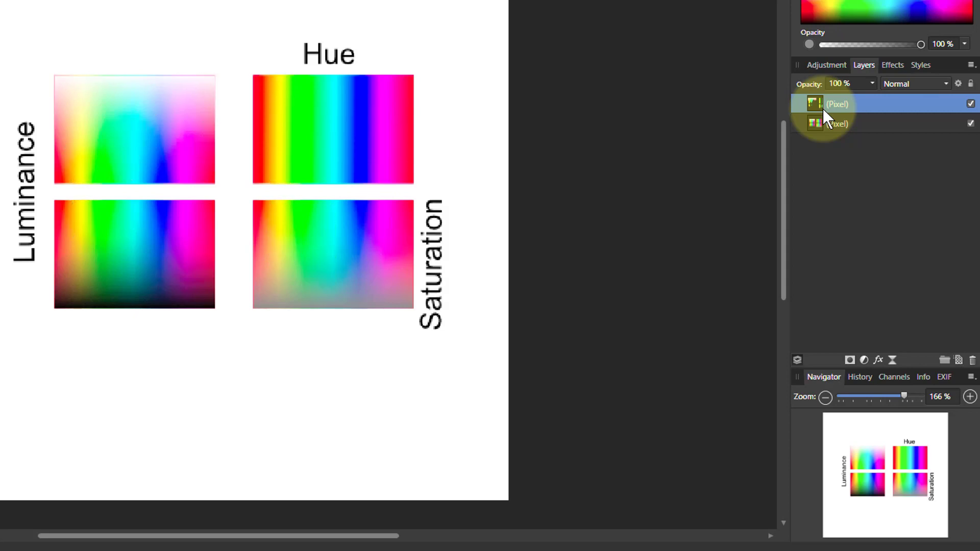
left_click(970, 124)
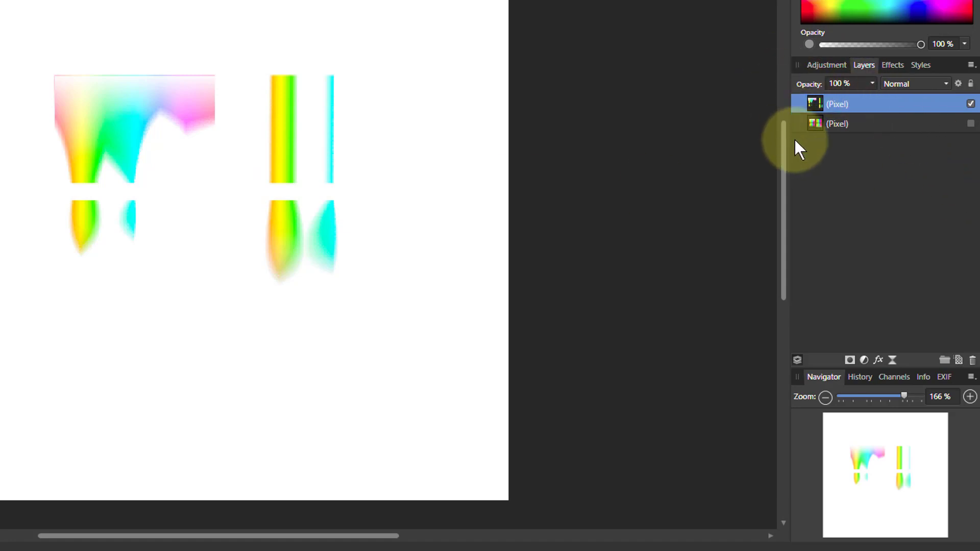
Step: Copy the original layer's midtones onto a third pixel layer, deselect, and solo that layer
left_click(815, 123)
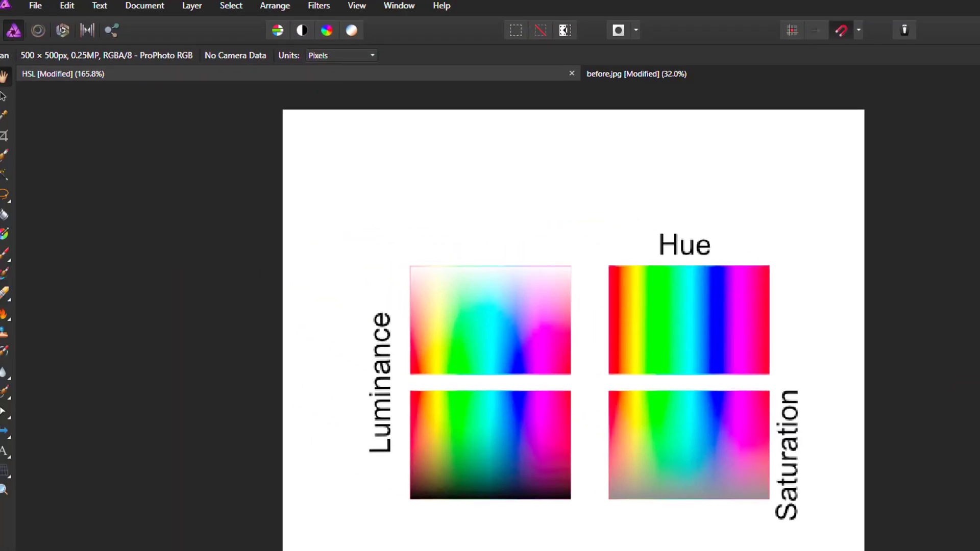
left_click(243, 13)
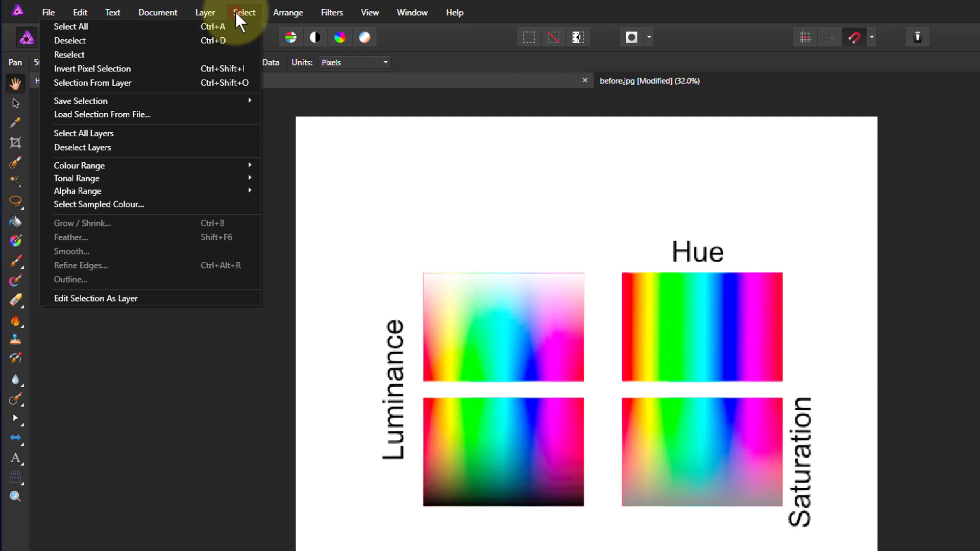
mouse_move(240, 177)
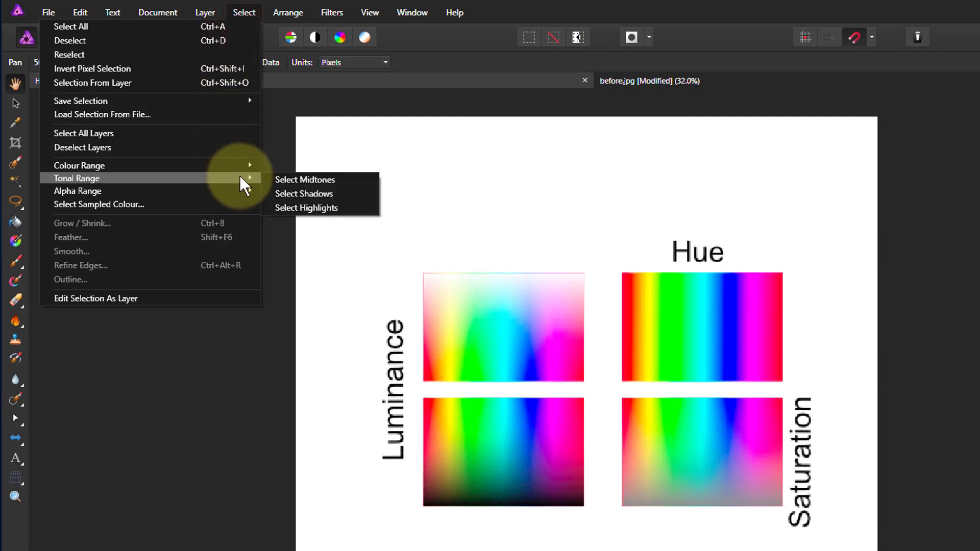
left_click(289, 178)
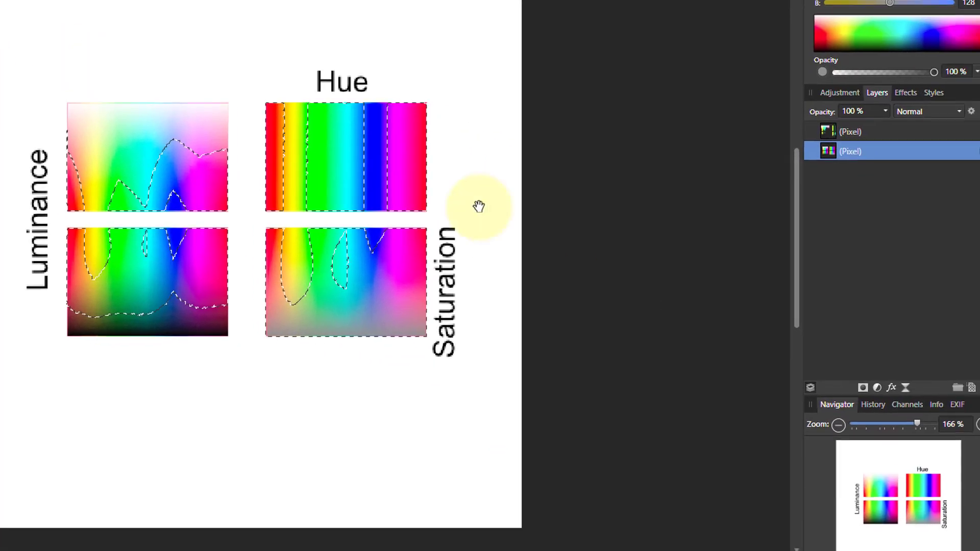
key("ctrl+j")
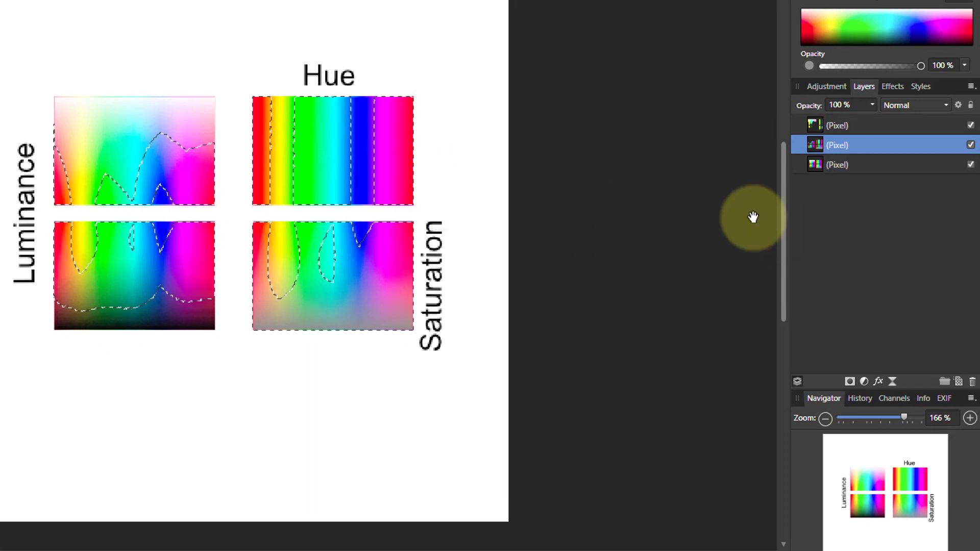
key("ctrl+d")
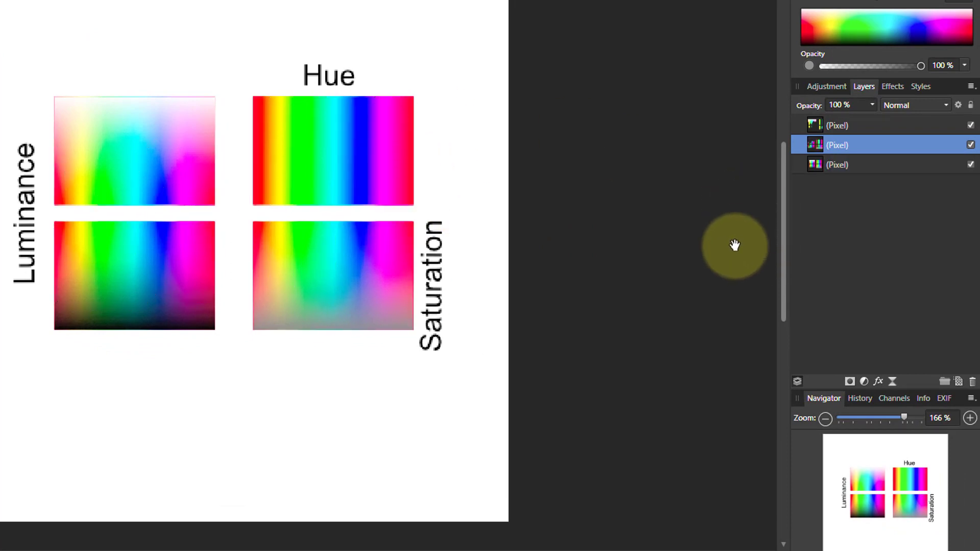
left_click(814, 144, "alt")
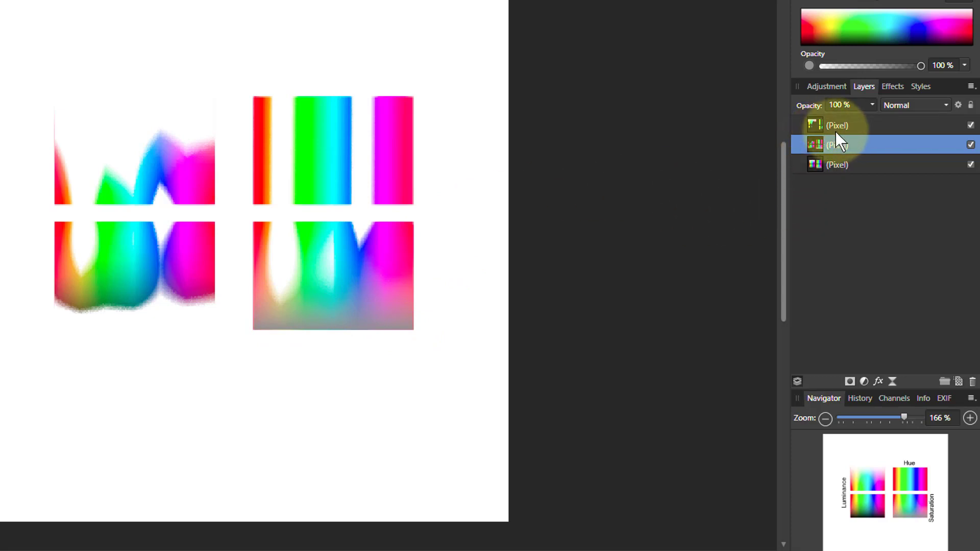
Step: Copy the original layer's shadow tones onto a fourth pixel layer and deselect
left_click(820, 164)
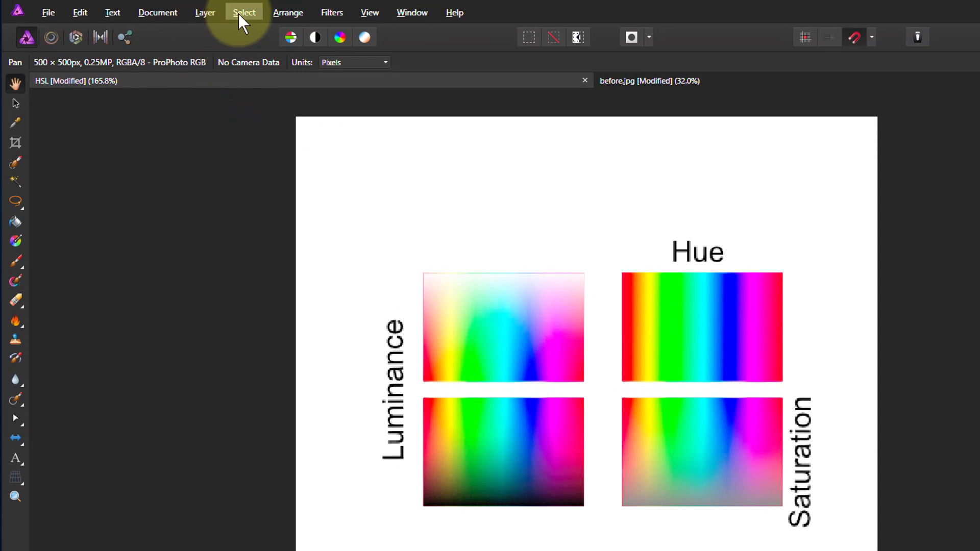
left_click(239, 13)
mouse_move(249, 181)
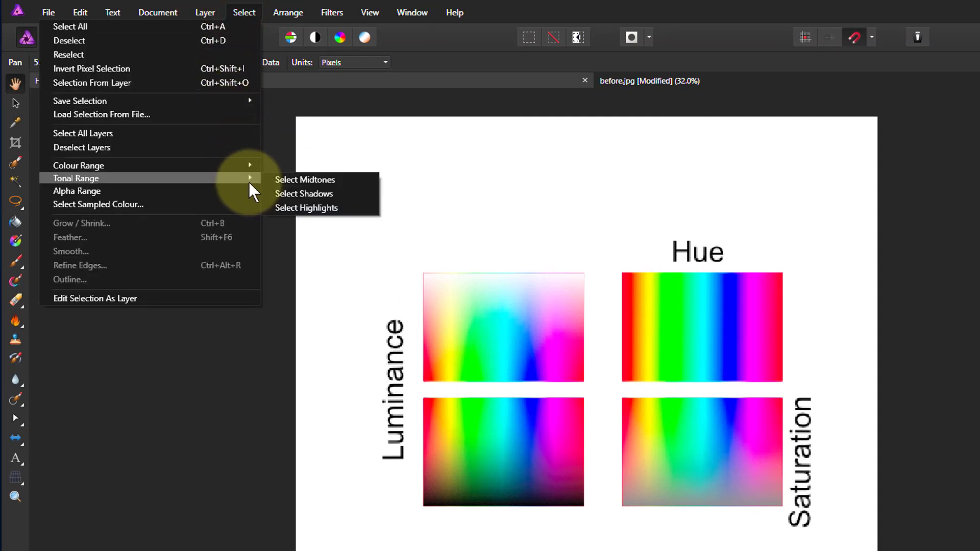
left_click(306, 194)
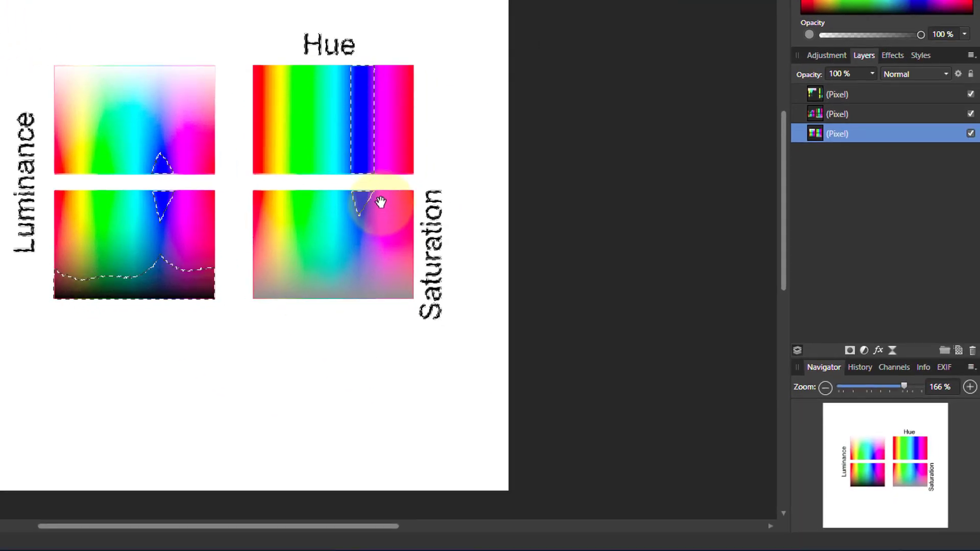
key("ctrl+j")
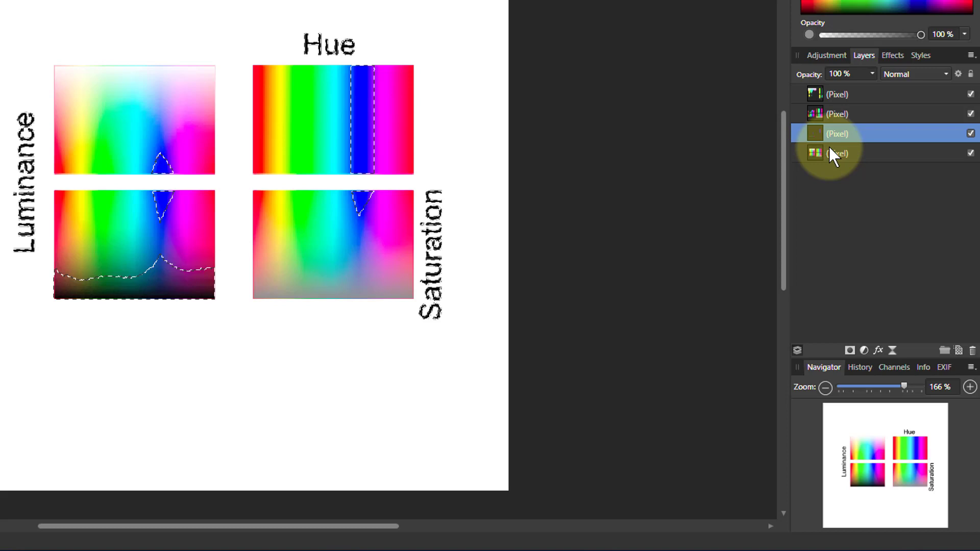
key("ctrl+d")
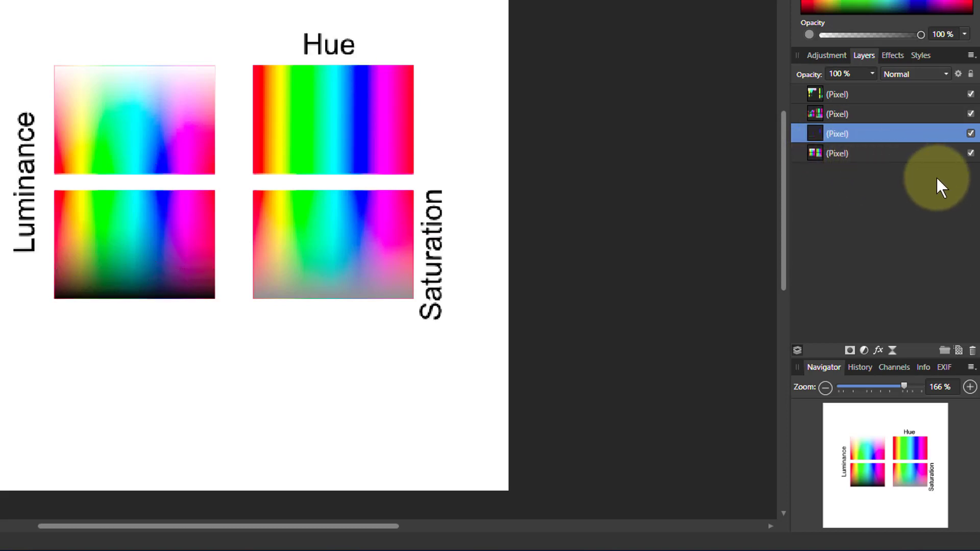
Step: Solo the shadows, midtones and highlights layers in turn to compare them
left_click(815, 133, "alt")
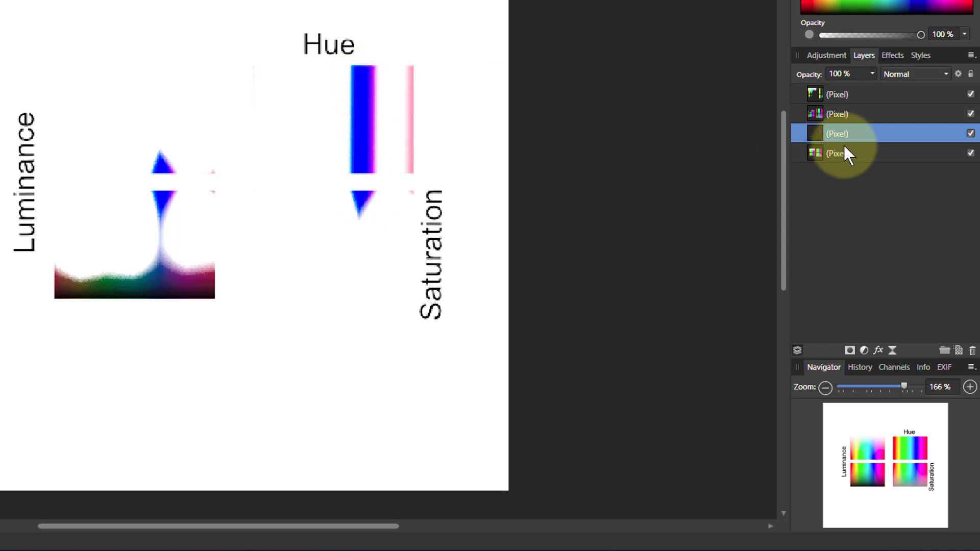
left_click(817, 113, "alt")
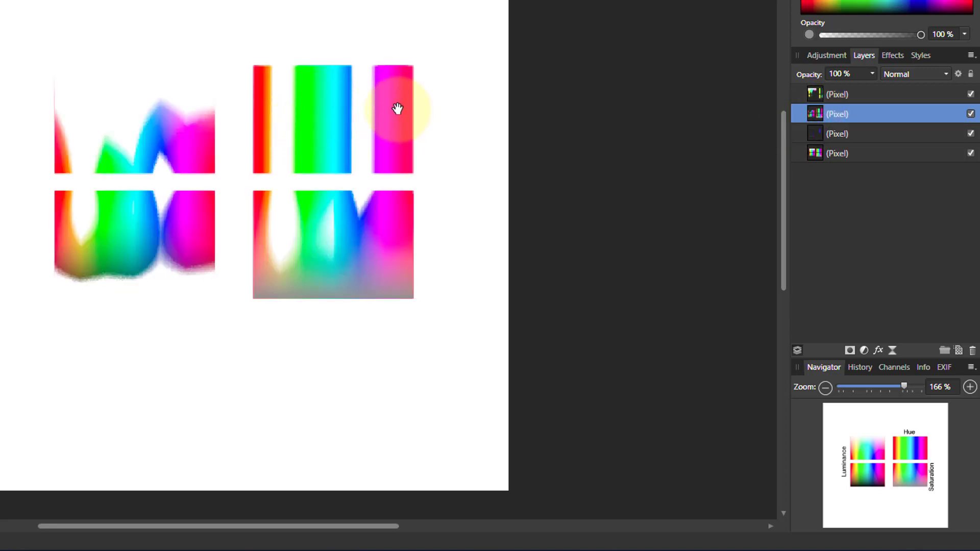
left_click(813, 94, "alt")
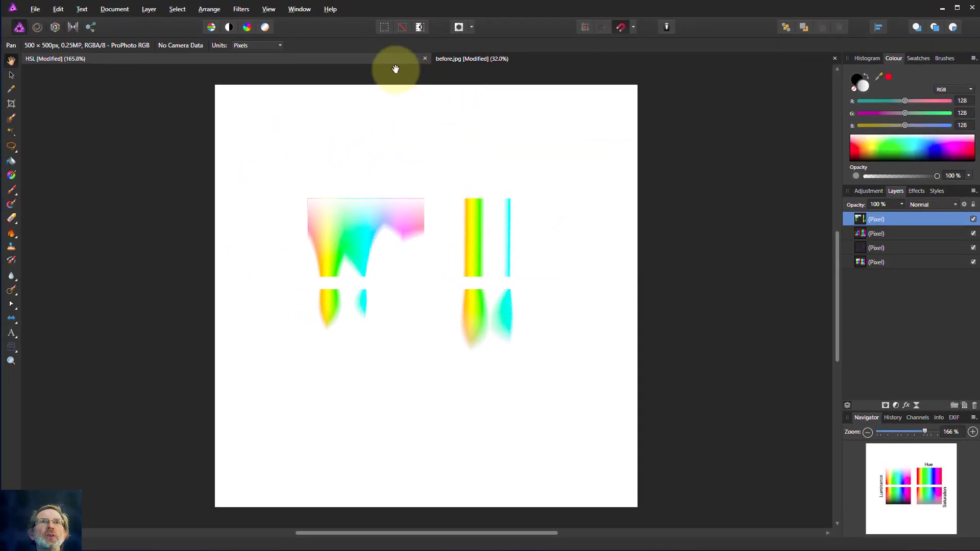
Step: Return to before.jpg, pick the Paint Brush, and select the photo's highlights by tonal range
left_click(488, 61)
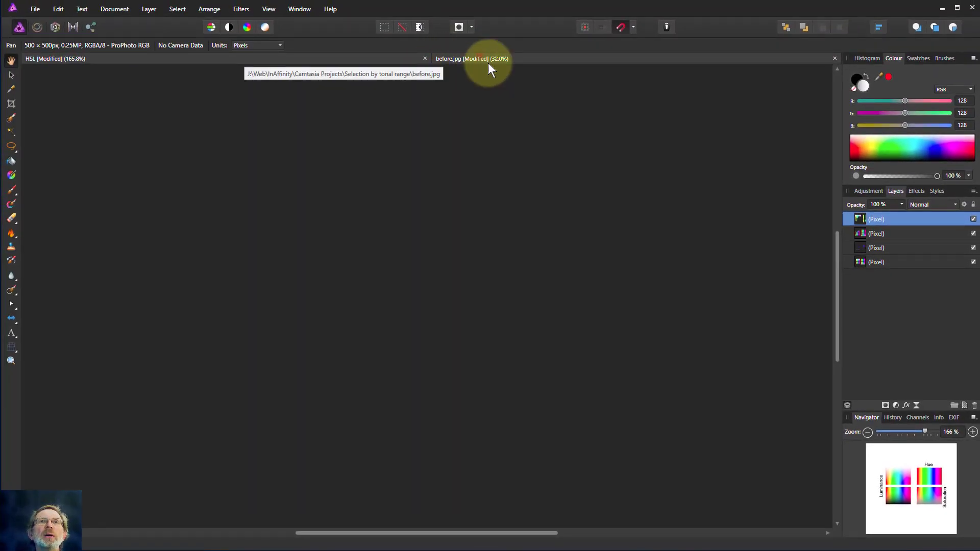
key("b")
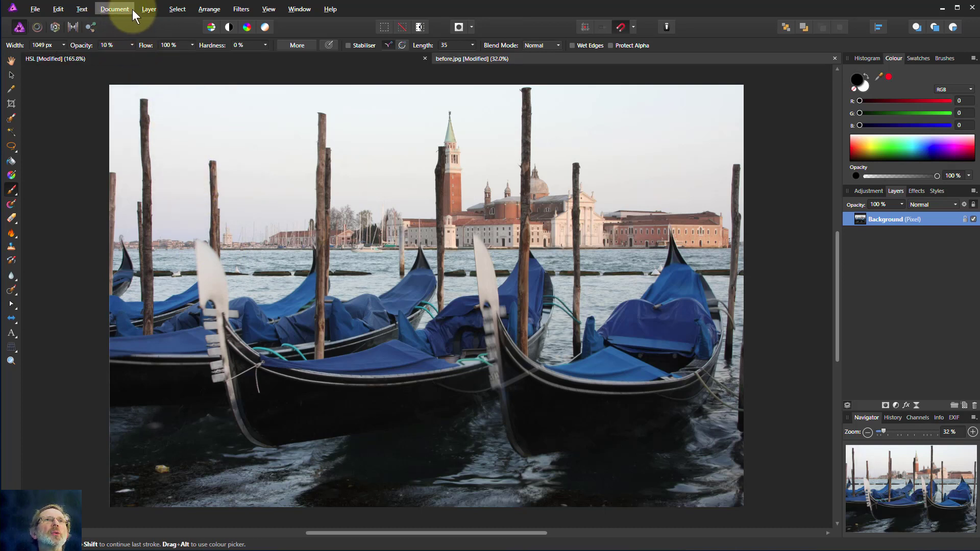
left_click(173, 11)
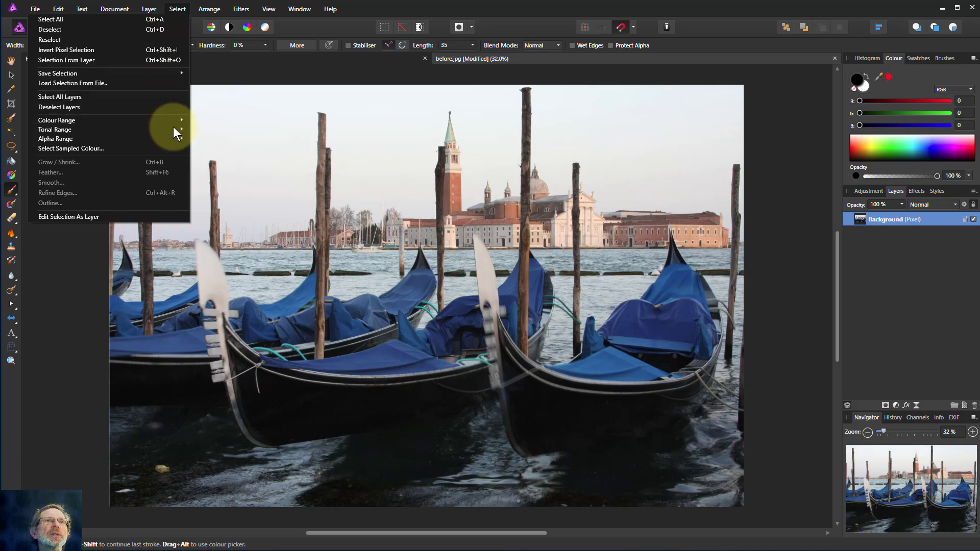
mouse_move(173, 129)
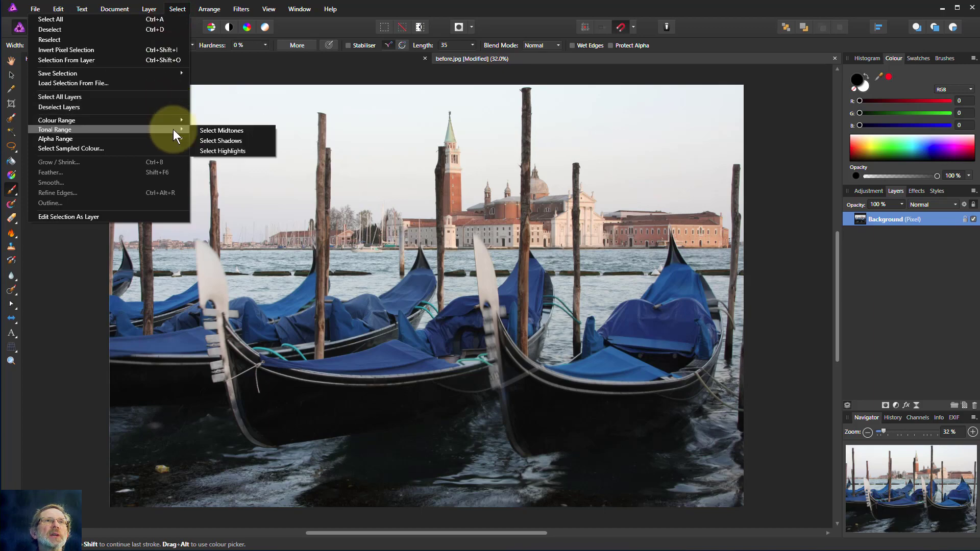
left_click(225, 151)
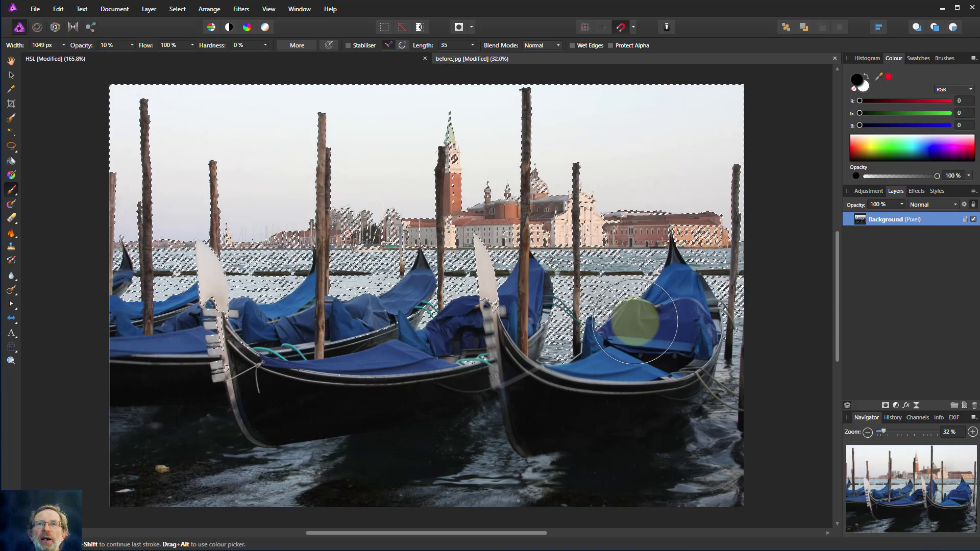
Step: Add a White Balance adjustment to the highlights at 35% warmth and -29% tint
left_click(896, 405)
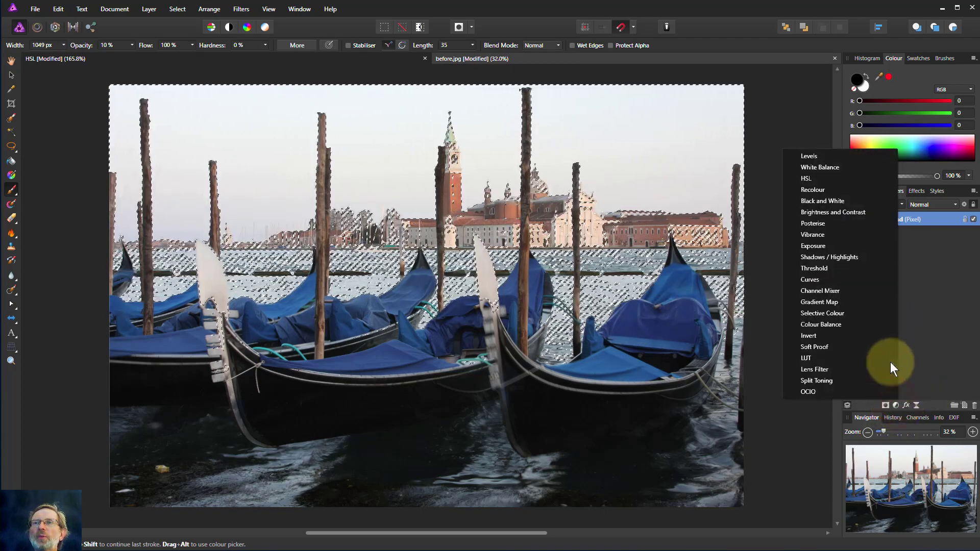
left_click(831, 167)
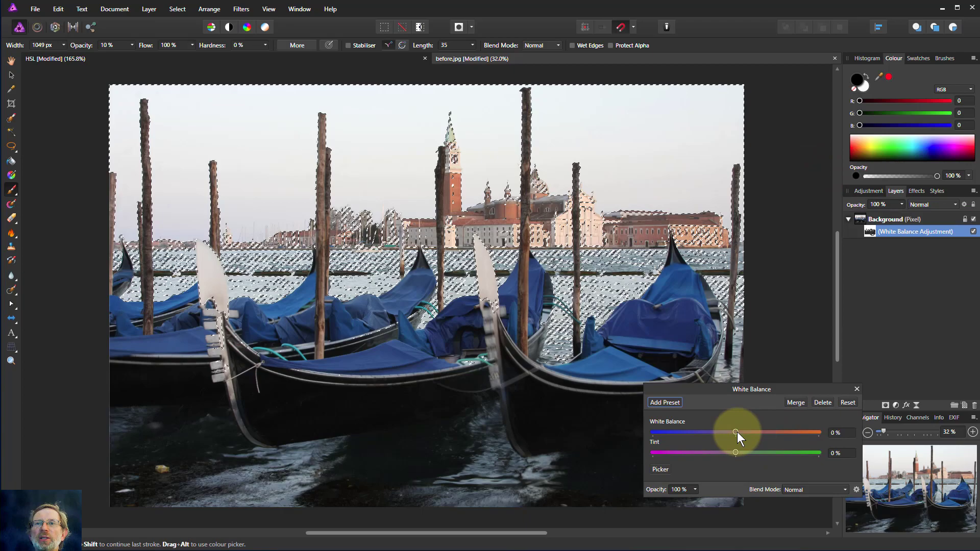
left_click_drag(737, 432, 760, 432)
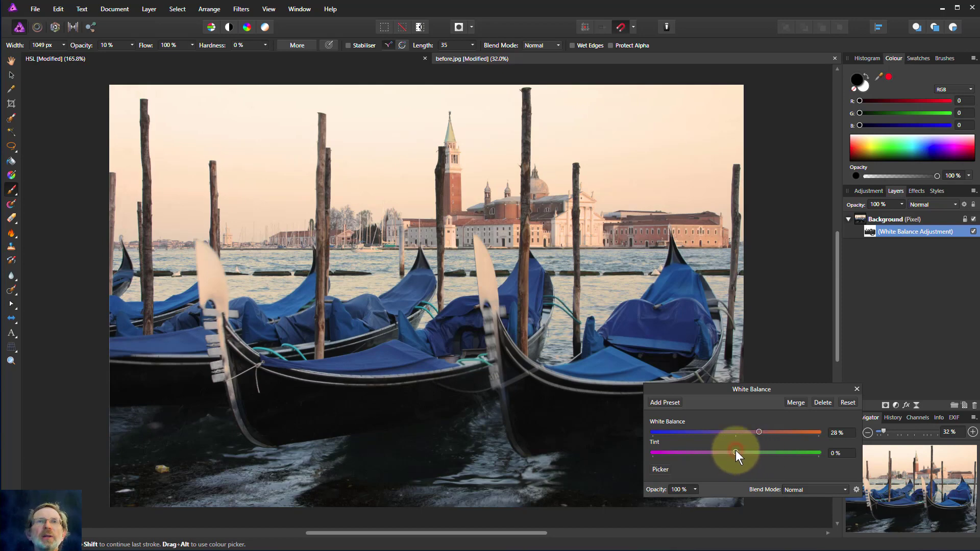
left_click_drag(737, 453, 706, 453)
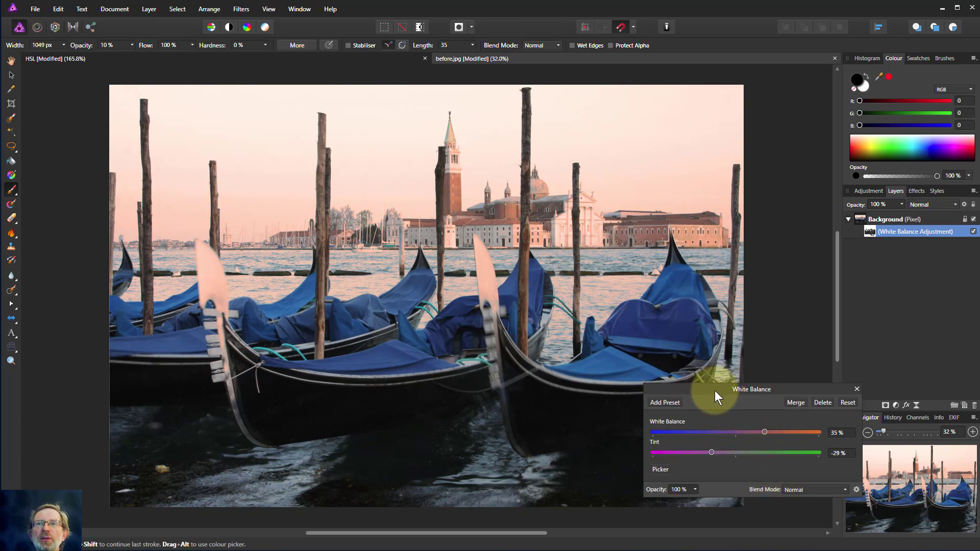
left_click_drag(715, 391, 784, 404)
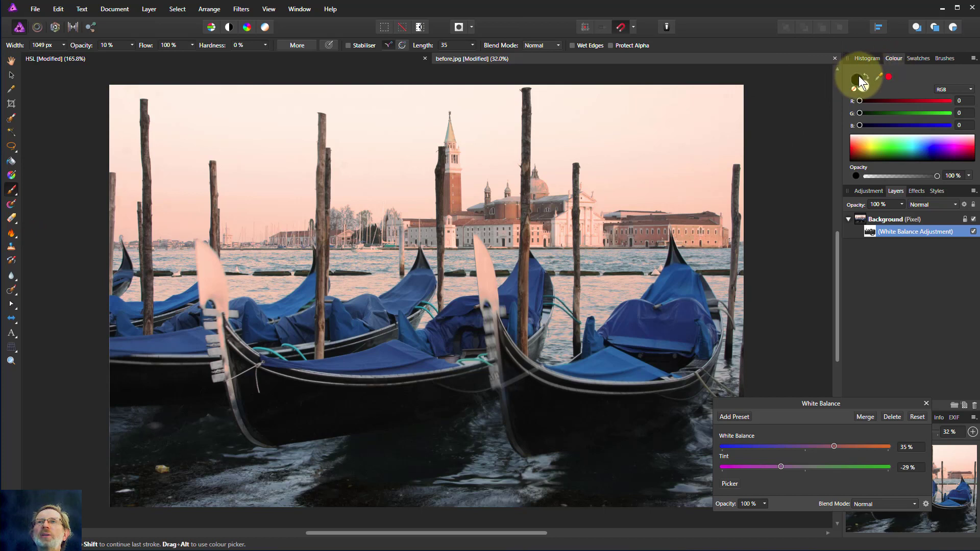
Step: Set the brush opacity to 90% and select the Background layer
left_click(132, 45)
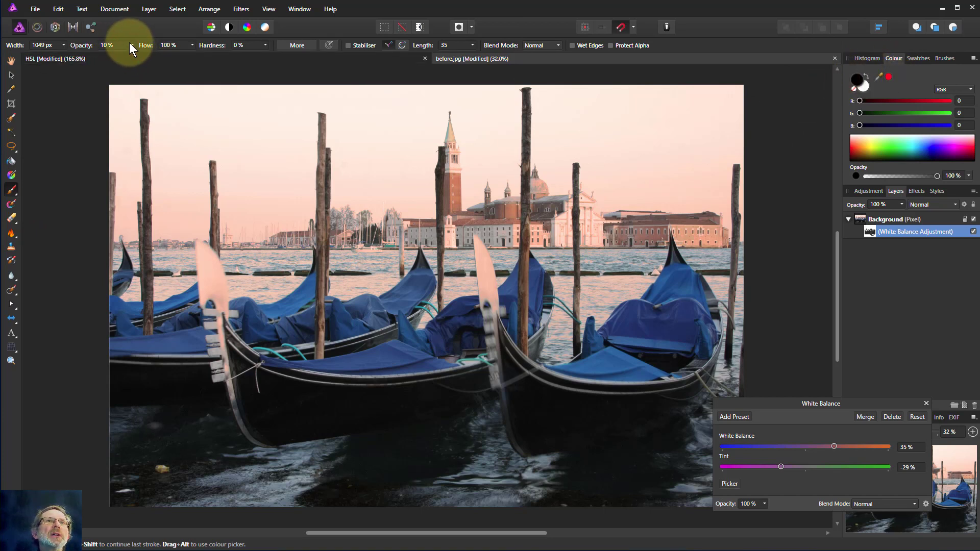
left_click(121, 43)
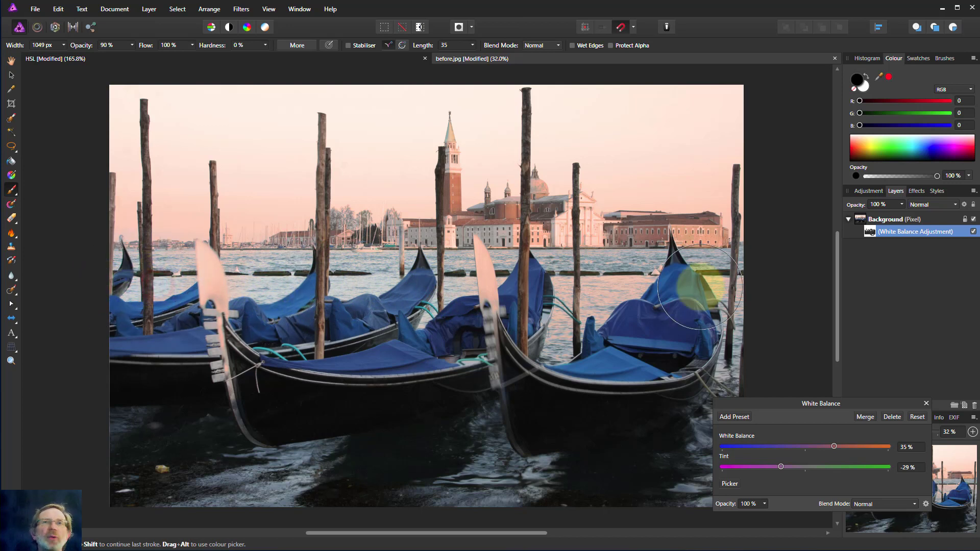
left_click(623, 283)
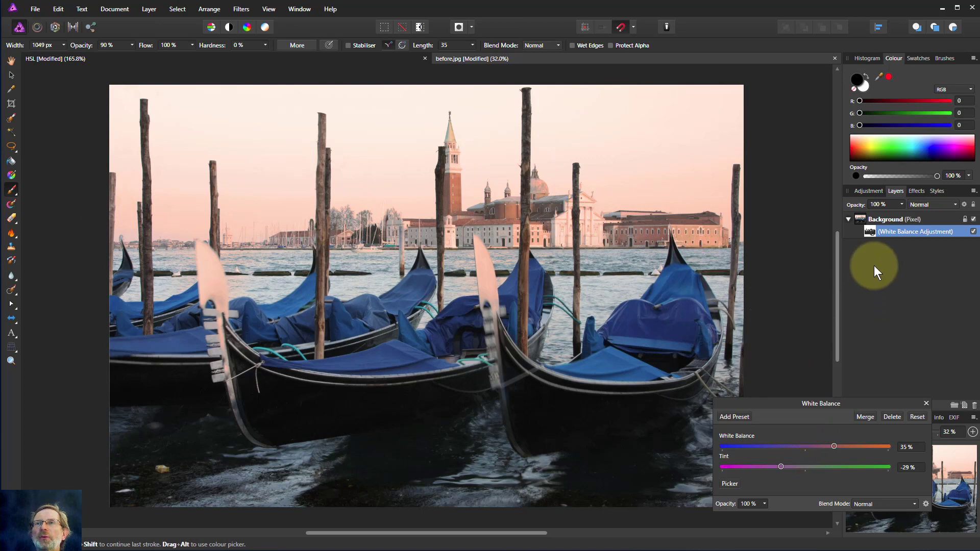
left_click(865, 220)
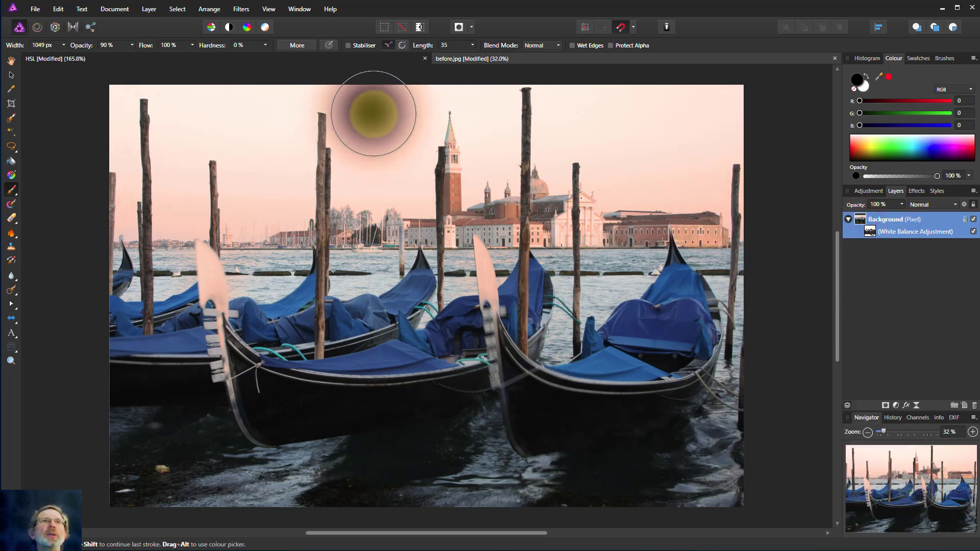
Step: Select the photo's shadows, add a second White Balance adjustment, and deselect
left_click(169, 10)
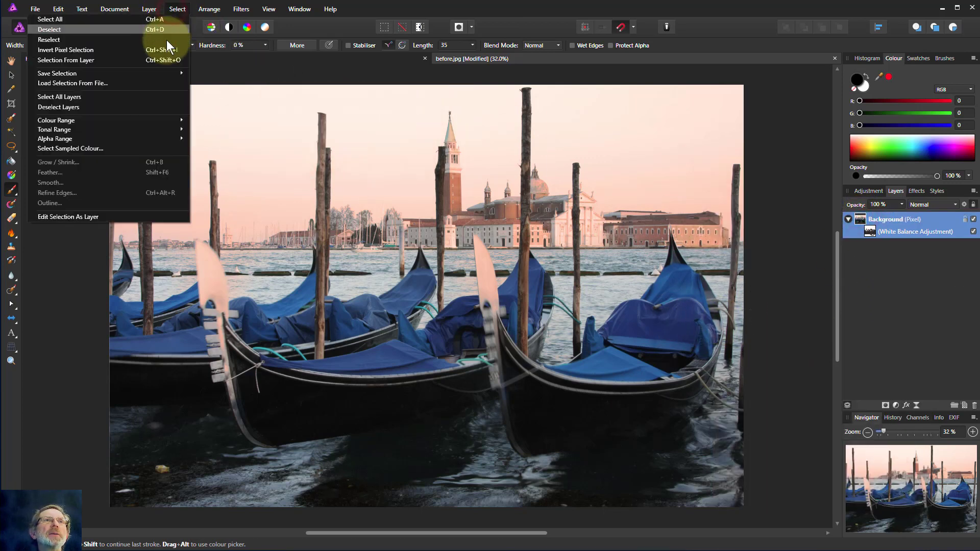
mouse_move(167, 129)
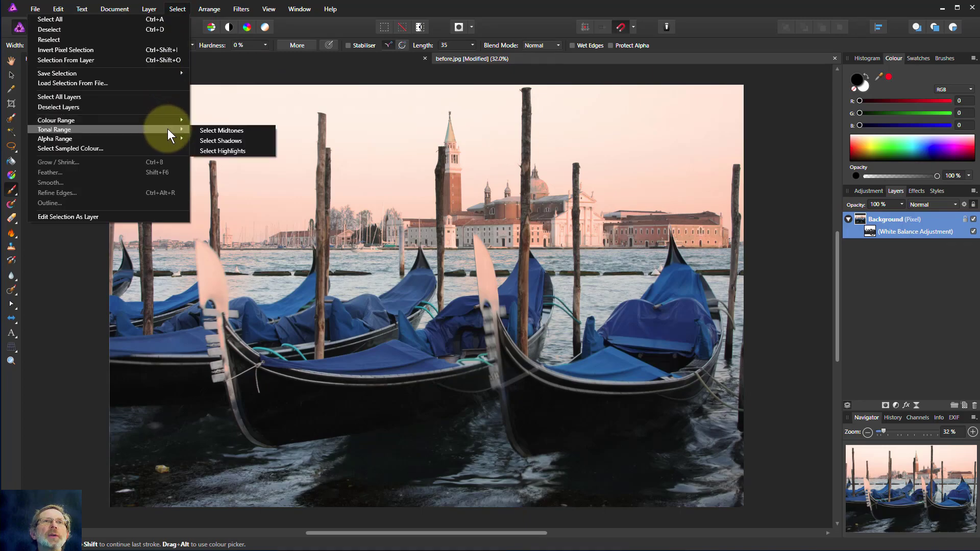
left_click(224, 140)
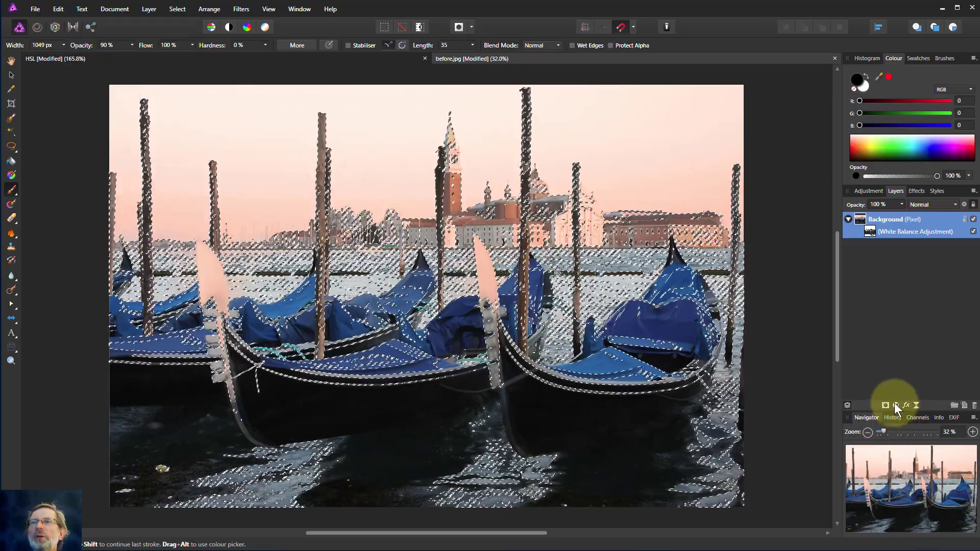
left_click(895, 404)
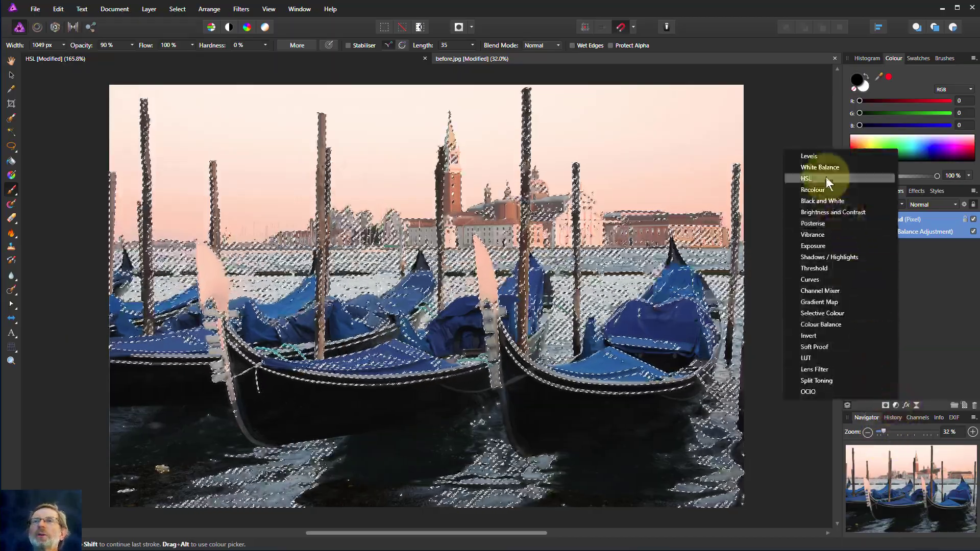
left_click(822, 170)
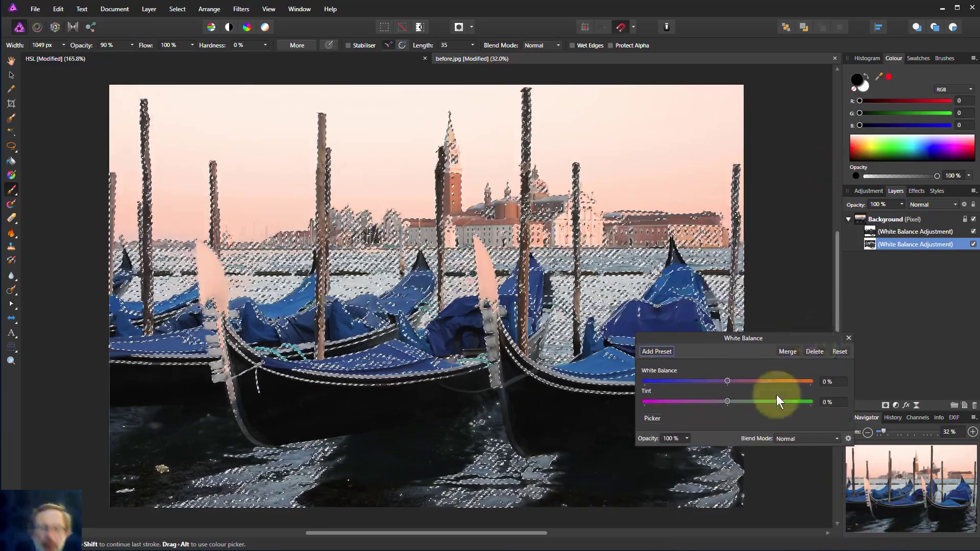
key("ctrl+d")
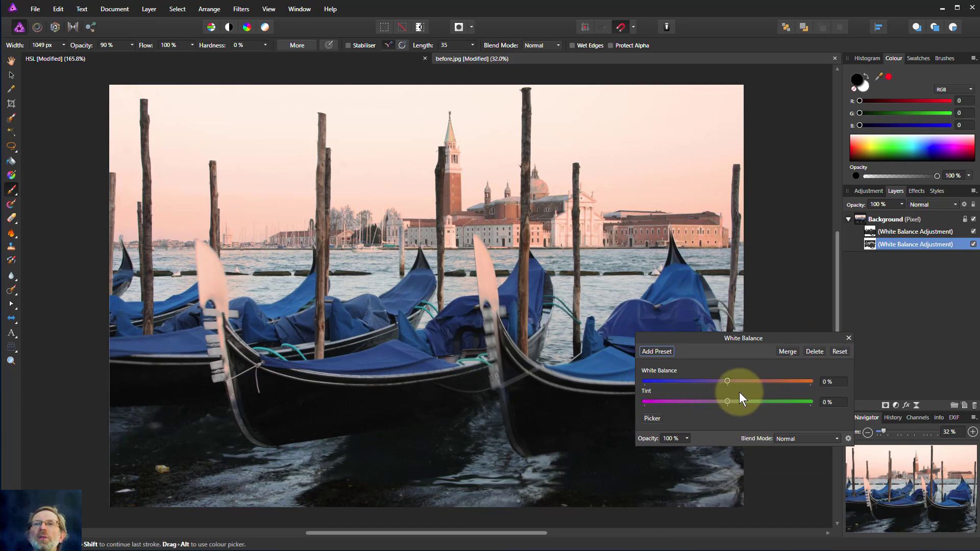
Step: Set the second adjustment's White Balance to 33% and Tint to -32%
left_click_drag(728, 380, 761, 391)
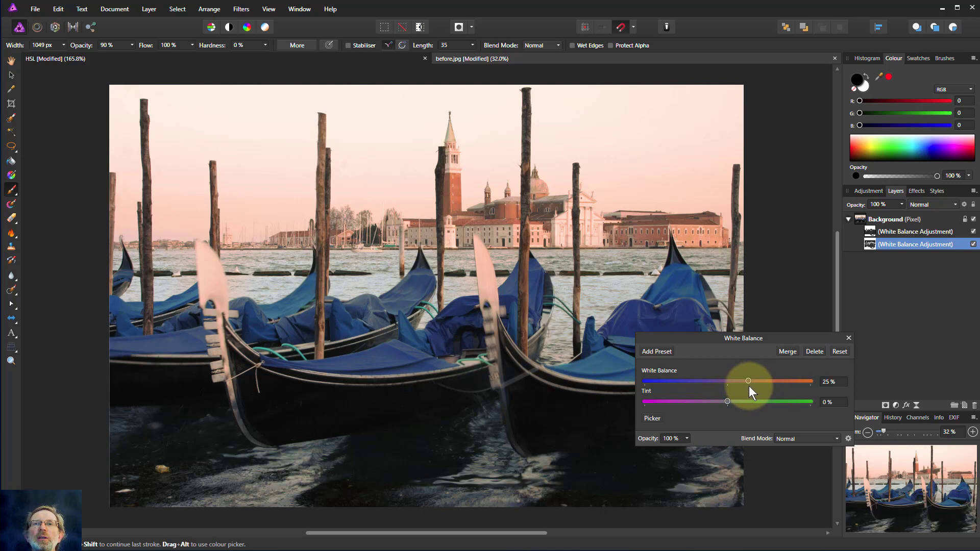
left_click_drag(749, 387, 755, 387)
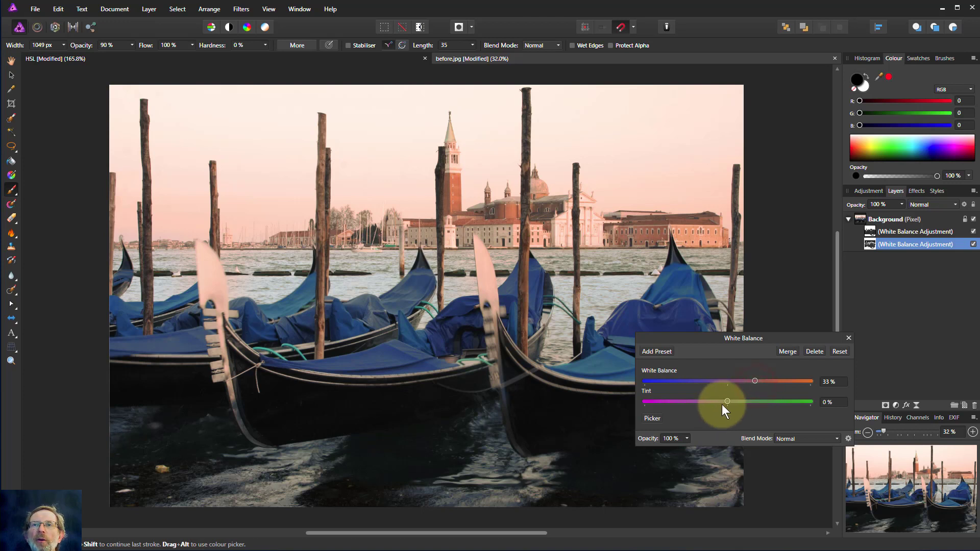
mouse_move(728, 401)
left_mouse_down()
mouse_move(714, 402)
mouse_move(743, 402)
mouse_move(720, 403)
left_mouse_up()
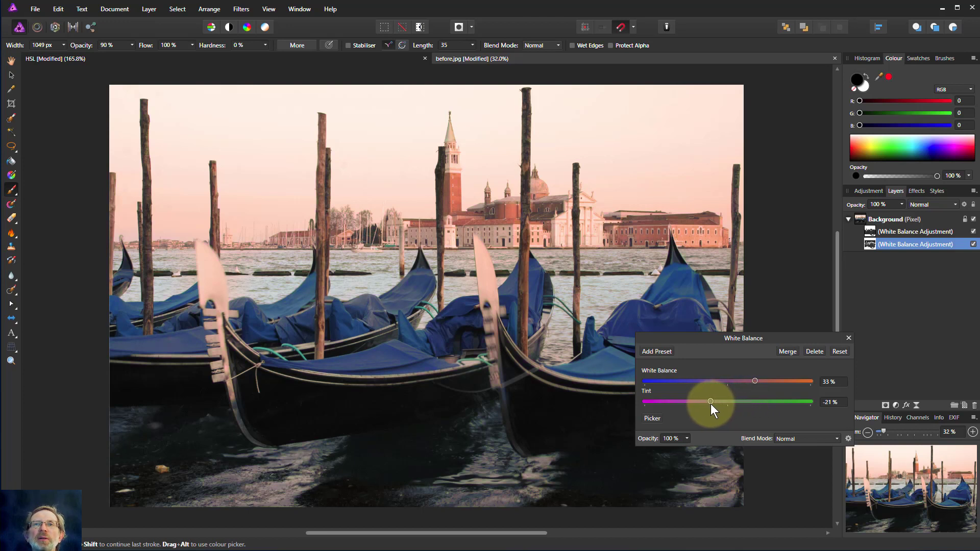
left_click_drag(682, 408, 720, 411)
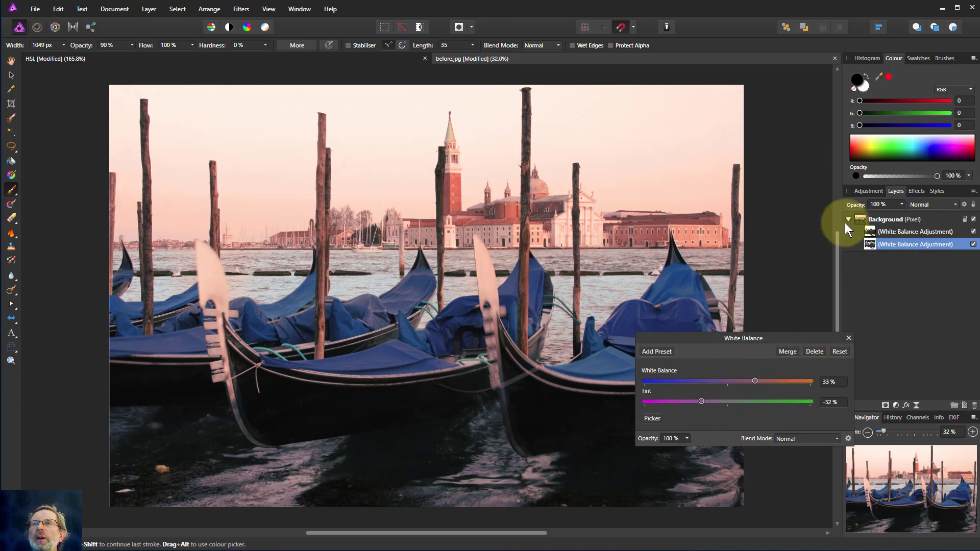
Step: Select the Background layer's shadow tones, add a third White Balance adjustment, and deselect
left_click(861, 219)
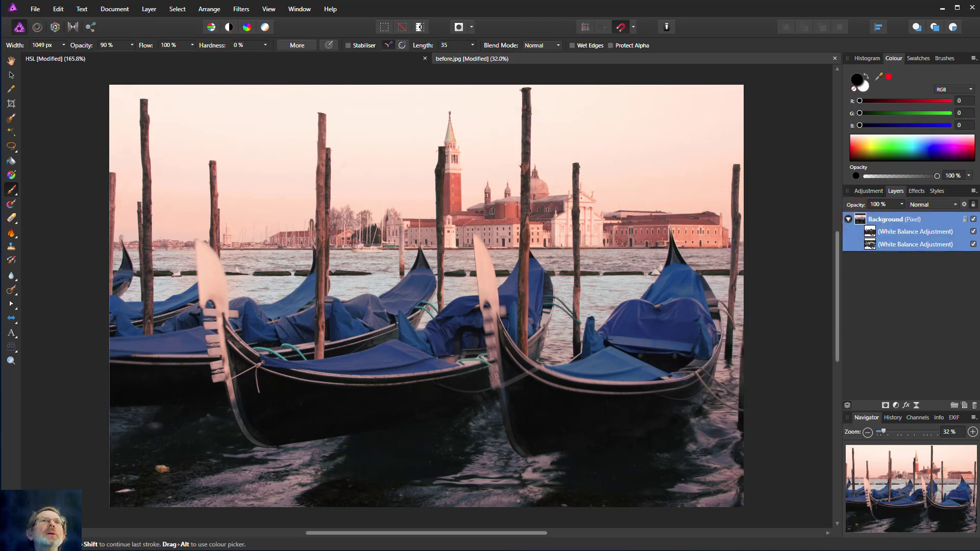
left_click(184, 9)
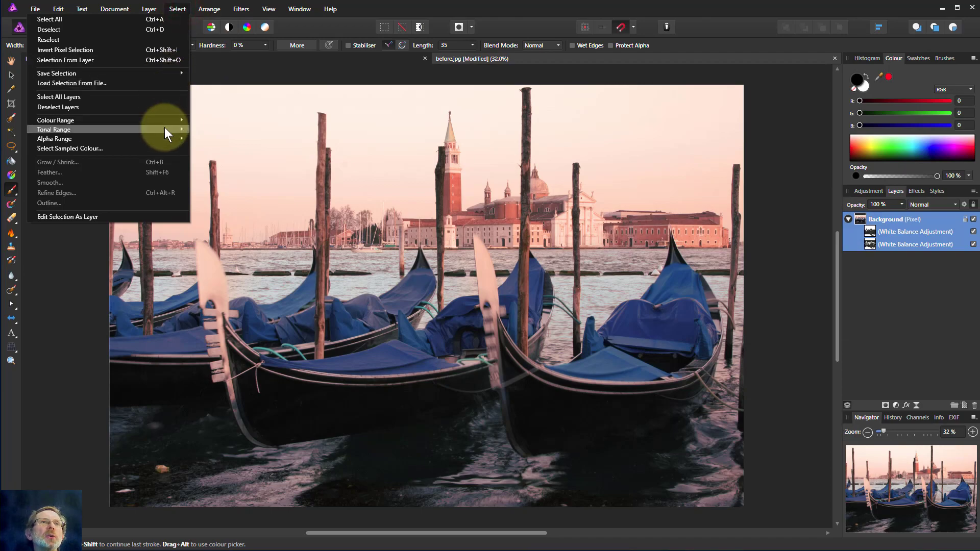
mouse_move(165, 129)
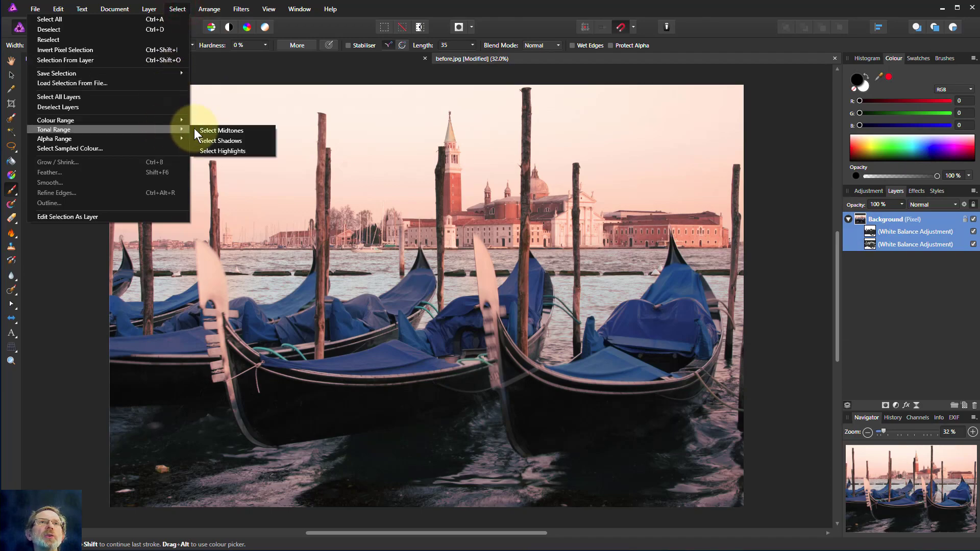
left_click(226, 140)
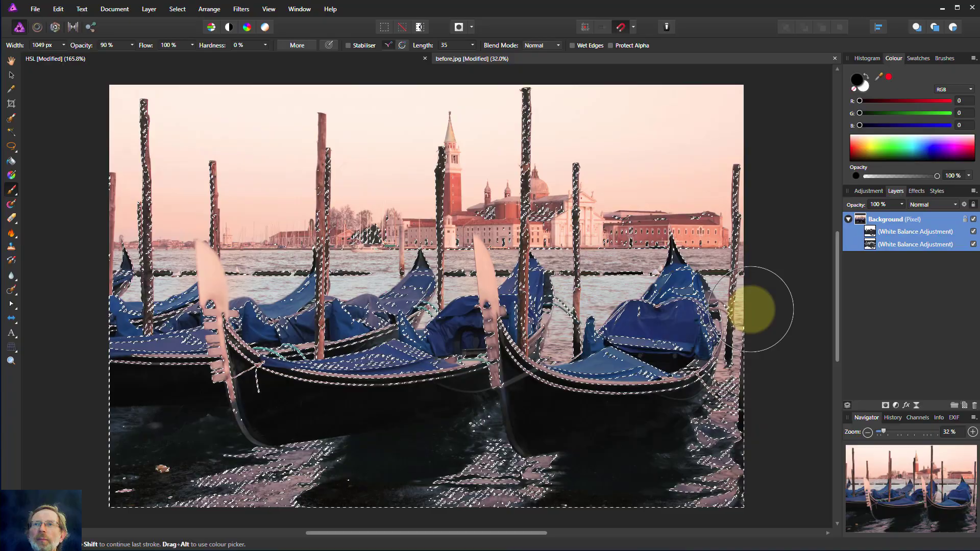
left_click(897, 405)
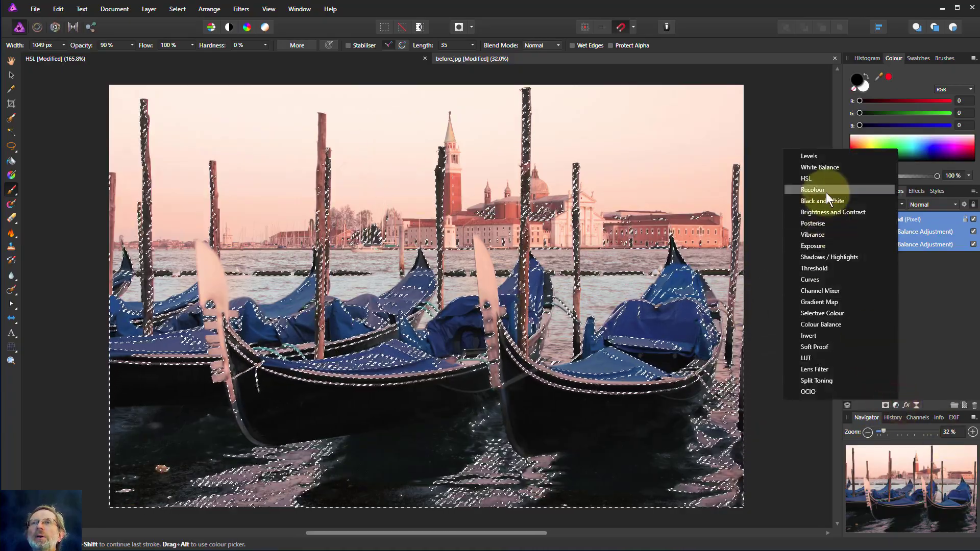
left_click(822, 166)
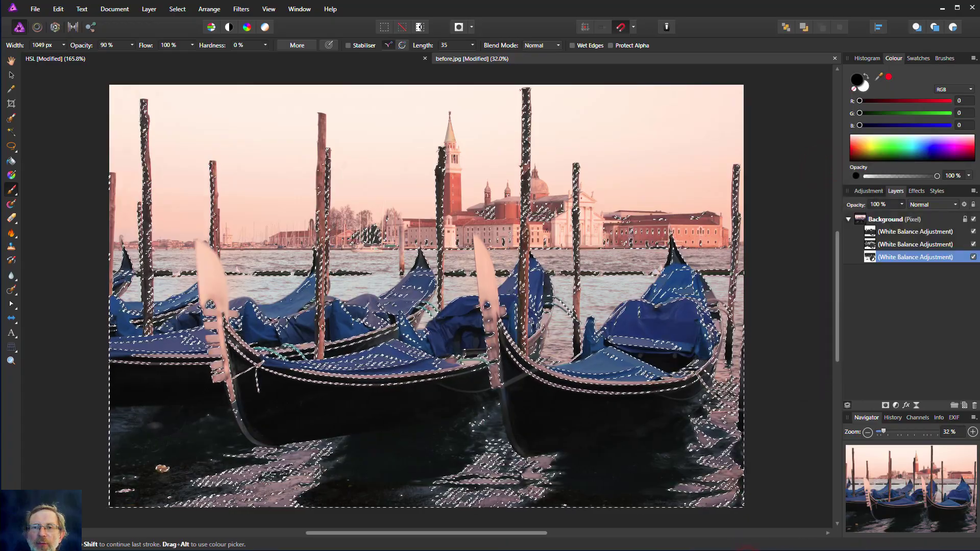
left_click_drag(777, 443, 833, 358)
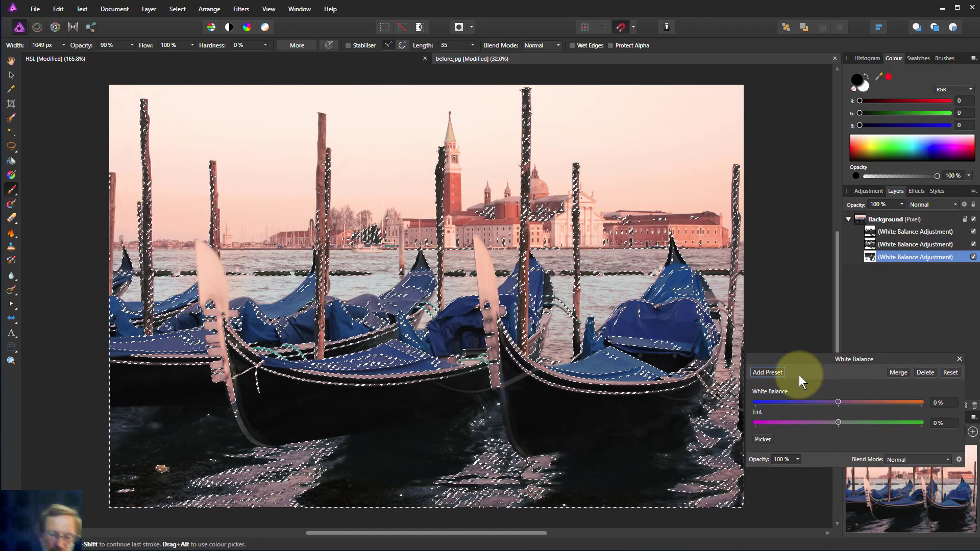
key("ctrl+d")
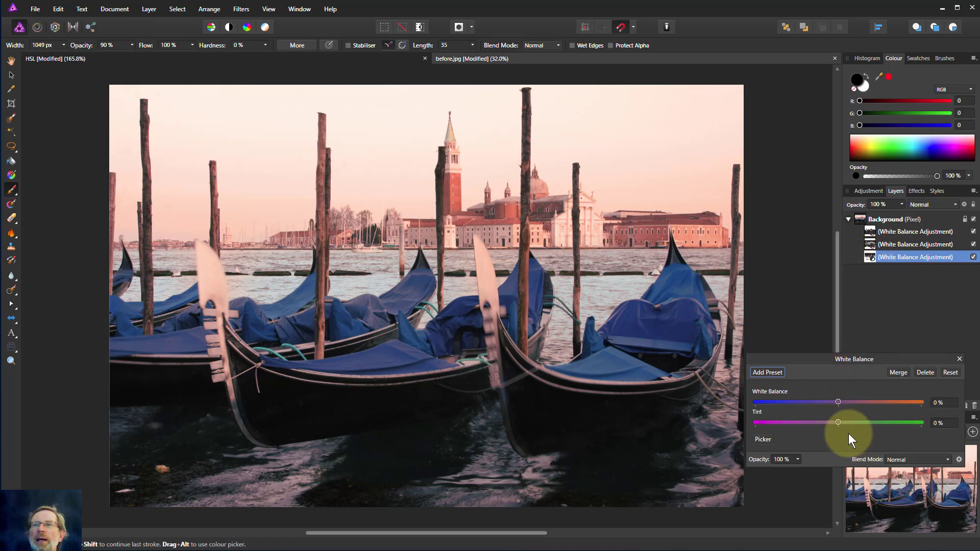
Step: Set the third adjustment to 32% White Balance and -28% Tint
left_click_drag(839, 403, 859, 409)
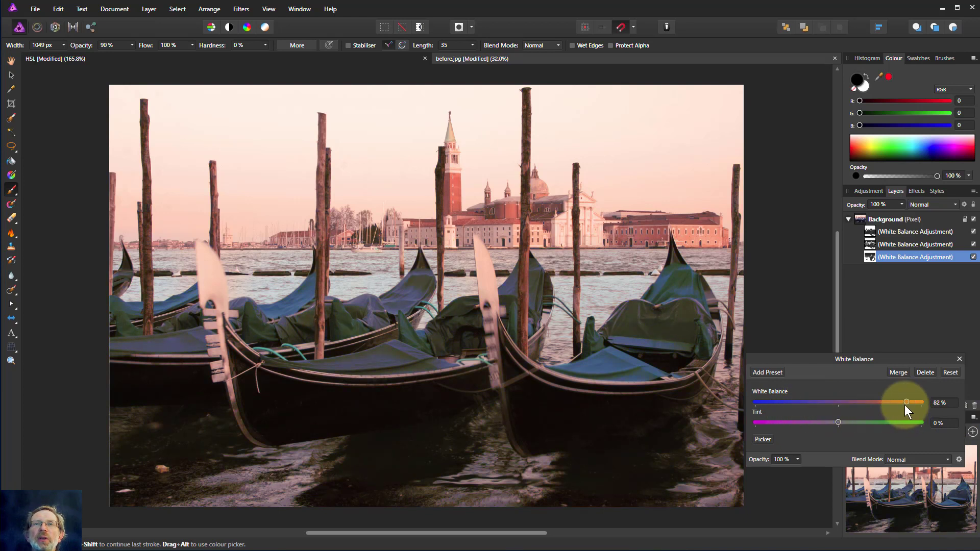
left_click_drag(858, 406, 863, 405)
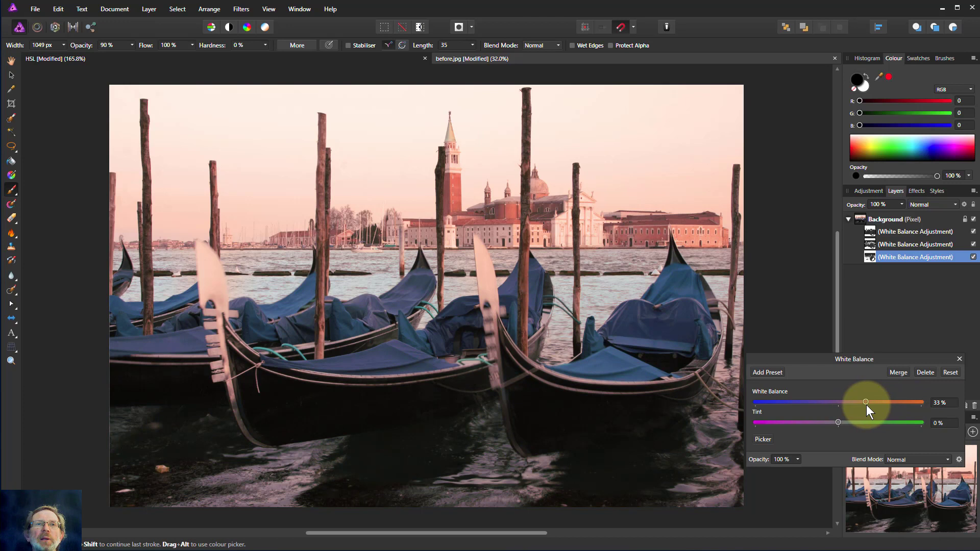
left_click_drag(838, 422, 826, 423)
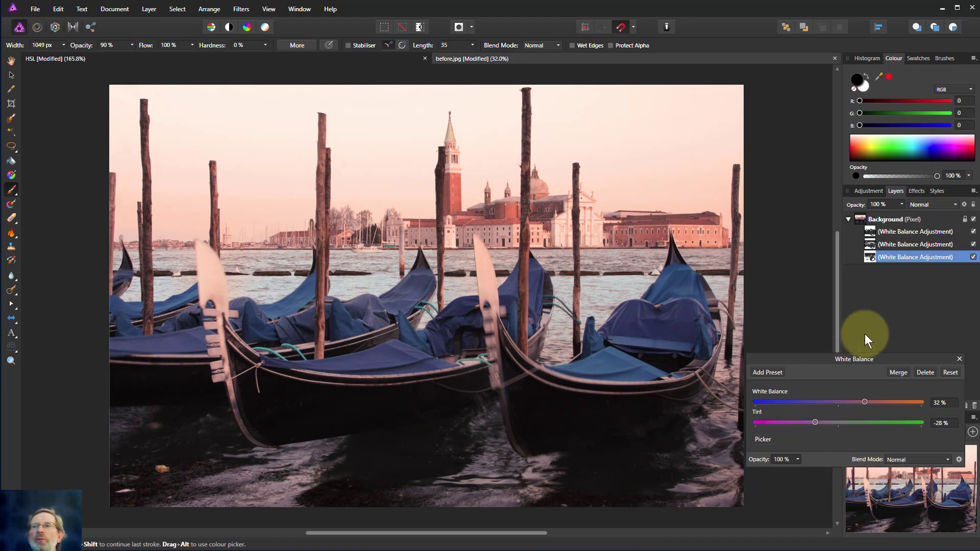
Step: Close the White Balance settings and toggle the adjustments off and on, leaving all three visible
left_click(960, 359)
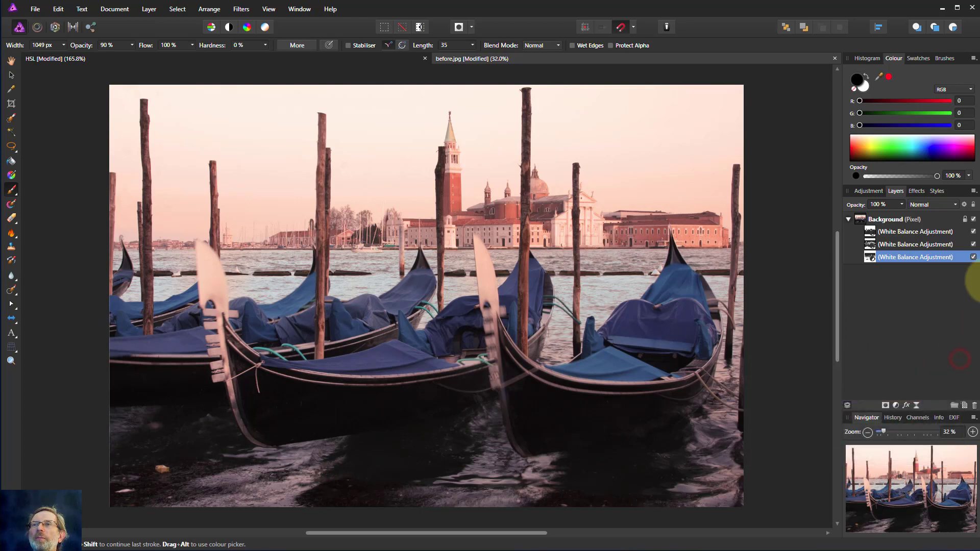
left_click(973, 244)
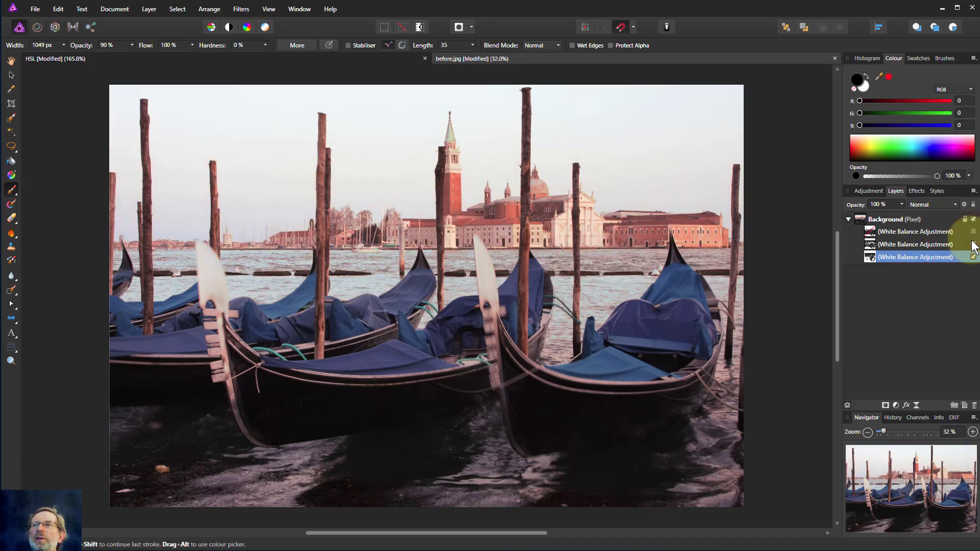
left_click(974, 257)
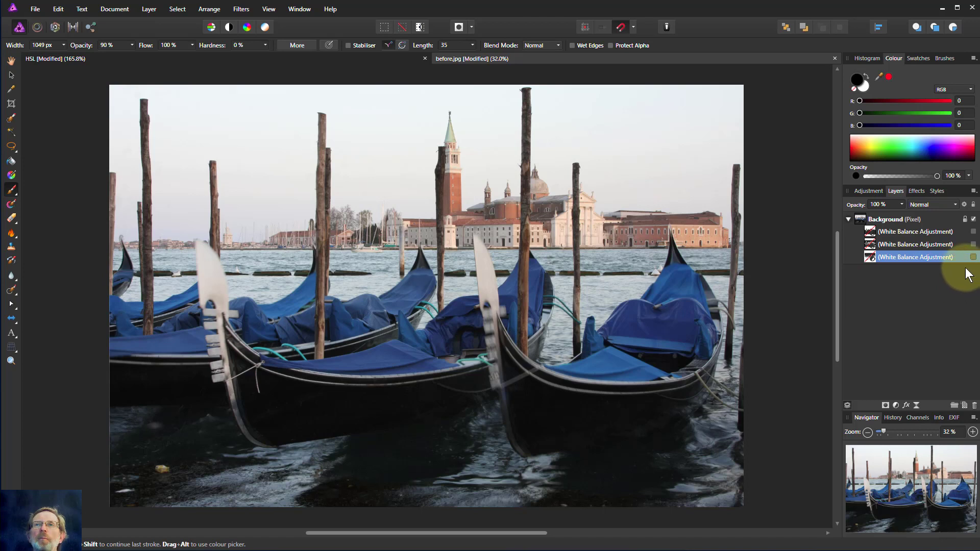
left_click(973, 257)
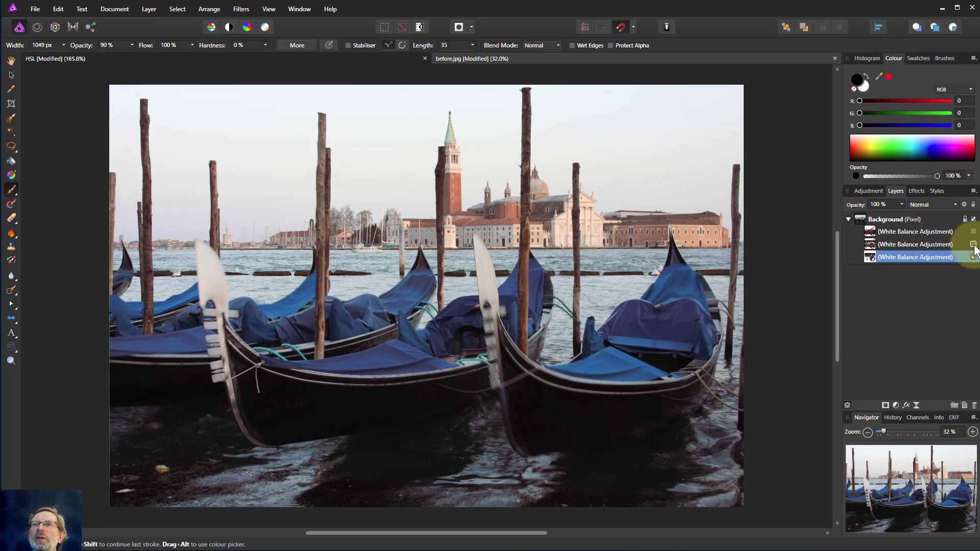
left_click(973, 244)
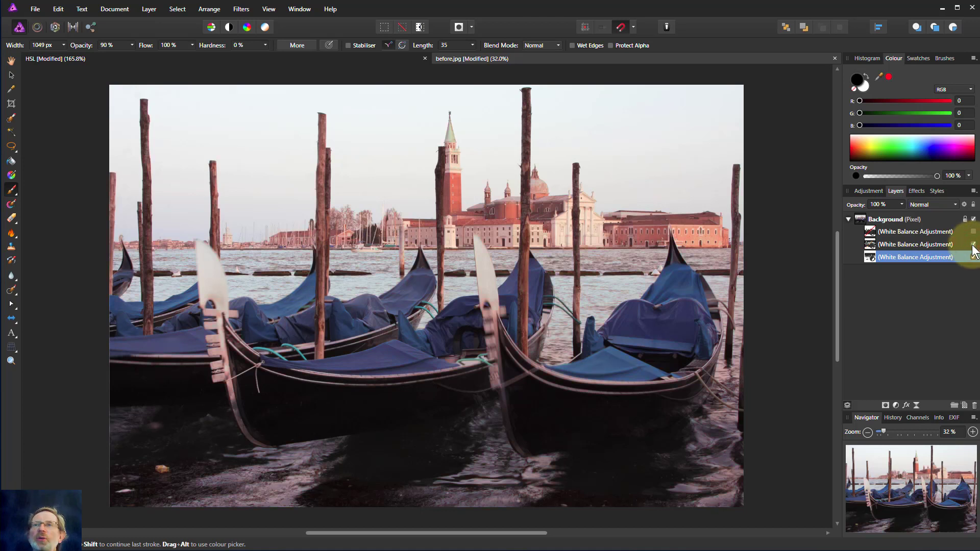
left_click(973, 232)
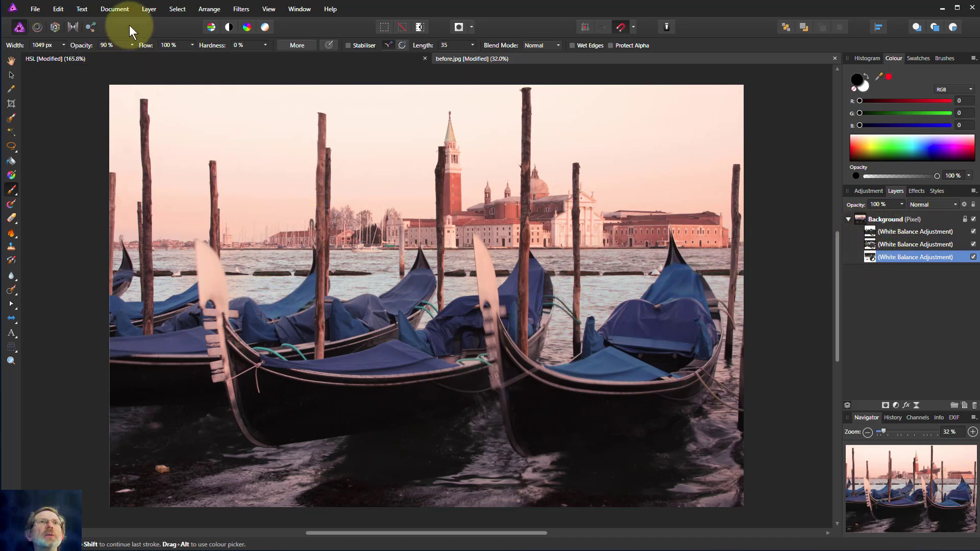
left_click(175, 8)
mouse_move(143, 130)
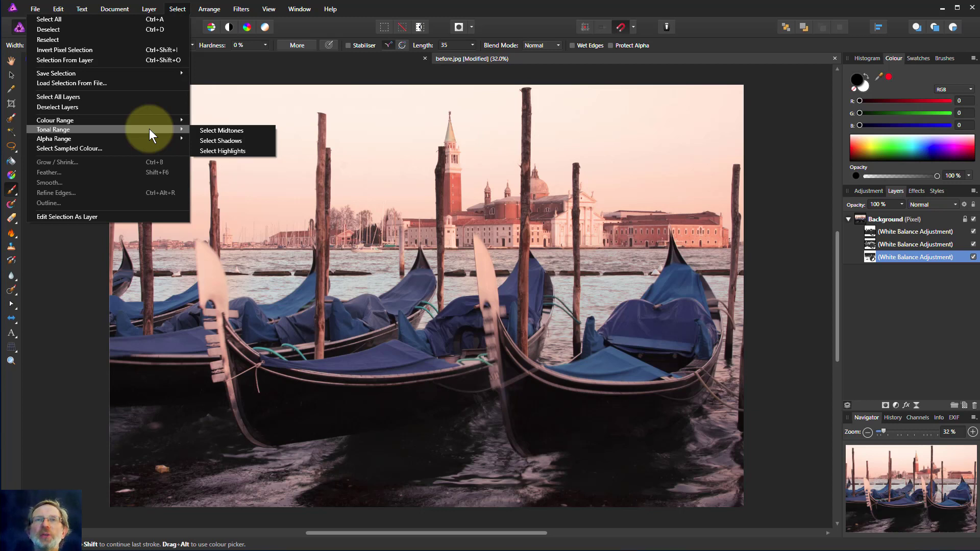
left_click(363, 59)
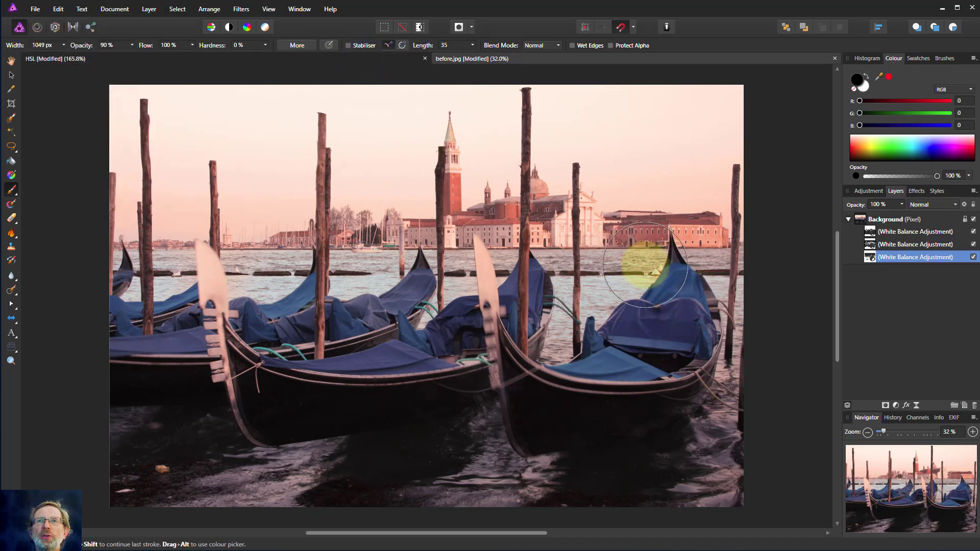